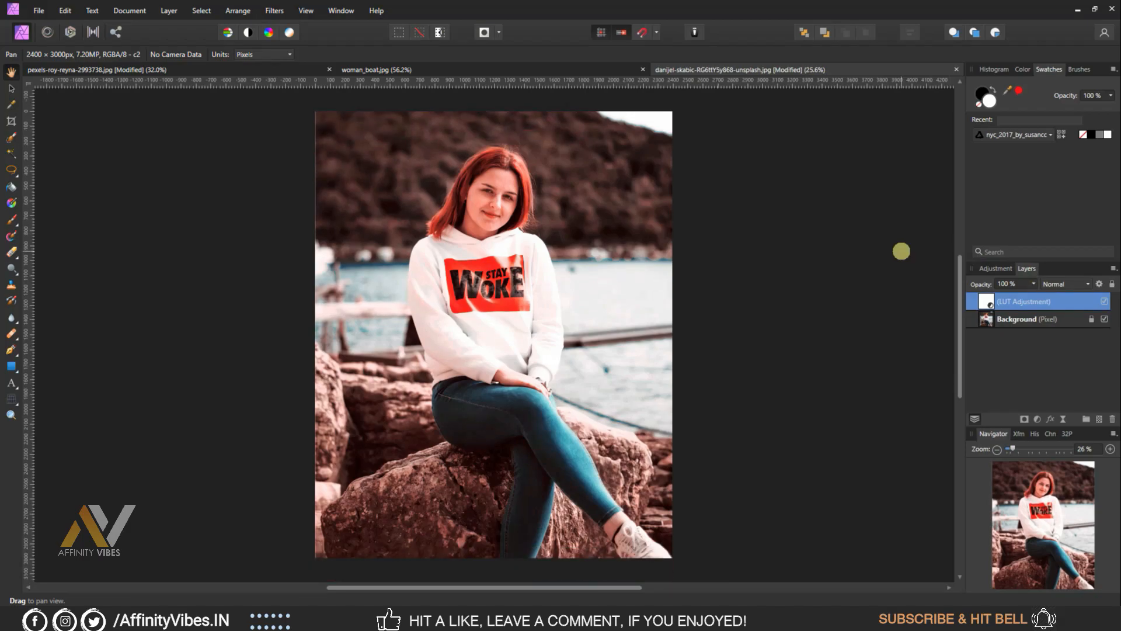
{"action": "key", "text": "ctrl+plus"}
{"action": "scroll", "coordinate": [901, 251], "scroll_direction": "up", "scroll_amount": 3}
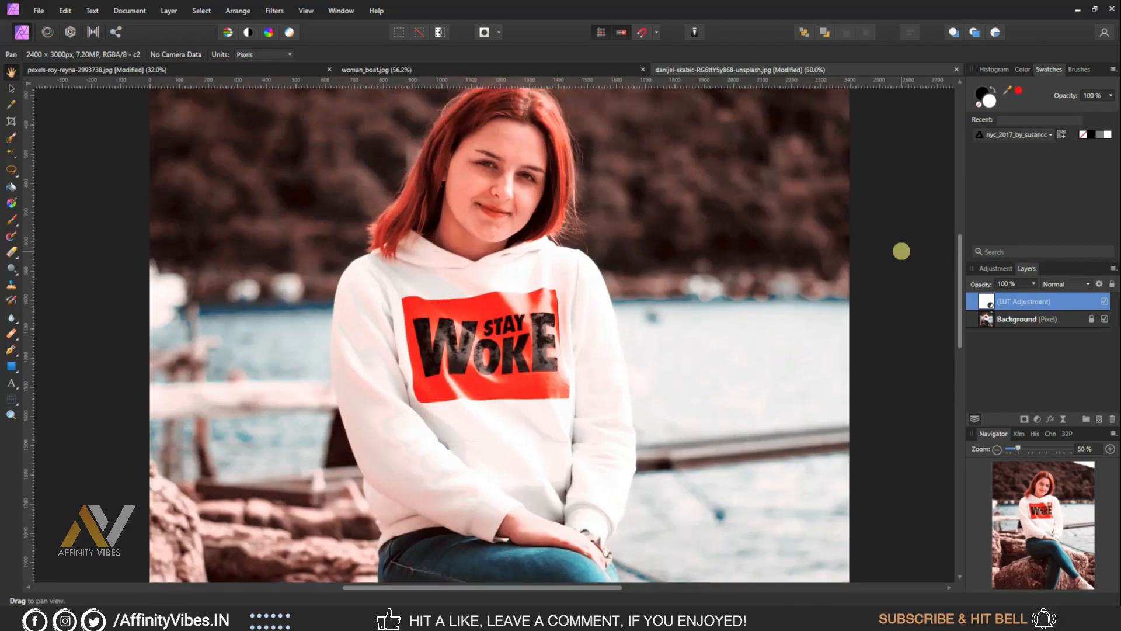
{"action": "key", "text": "ctrl+minus"}
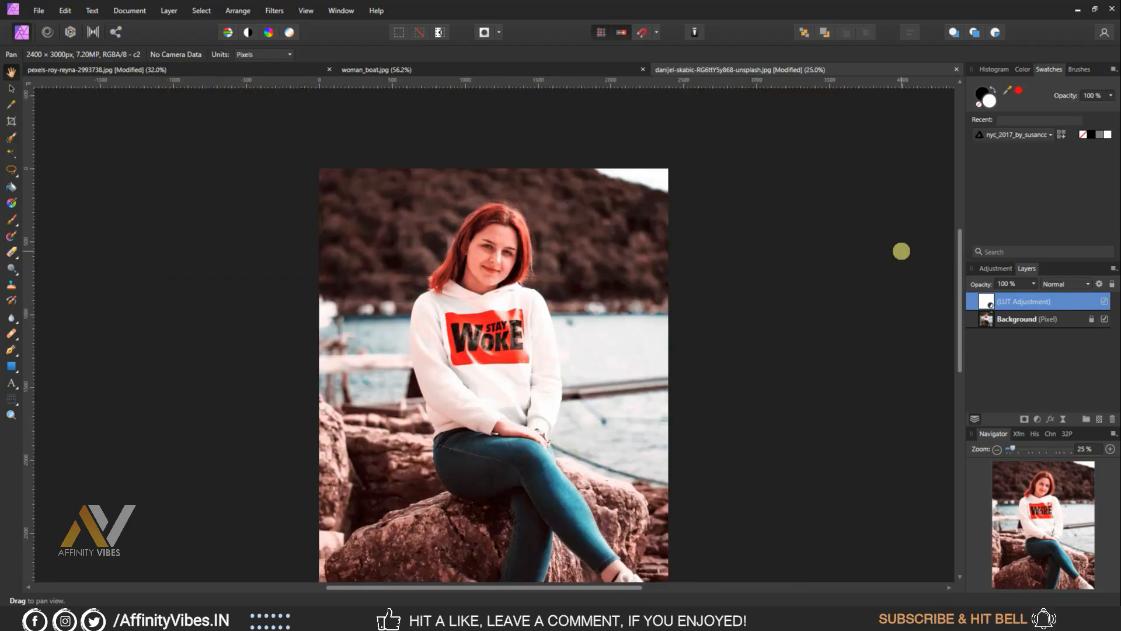
{"action": "key", "text": "ctrl+0"}
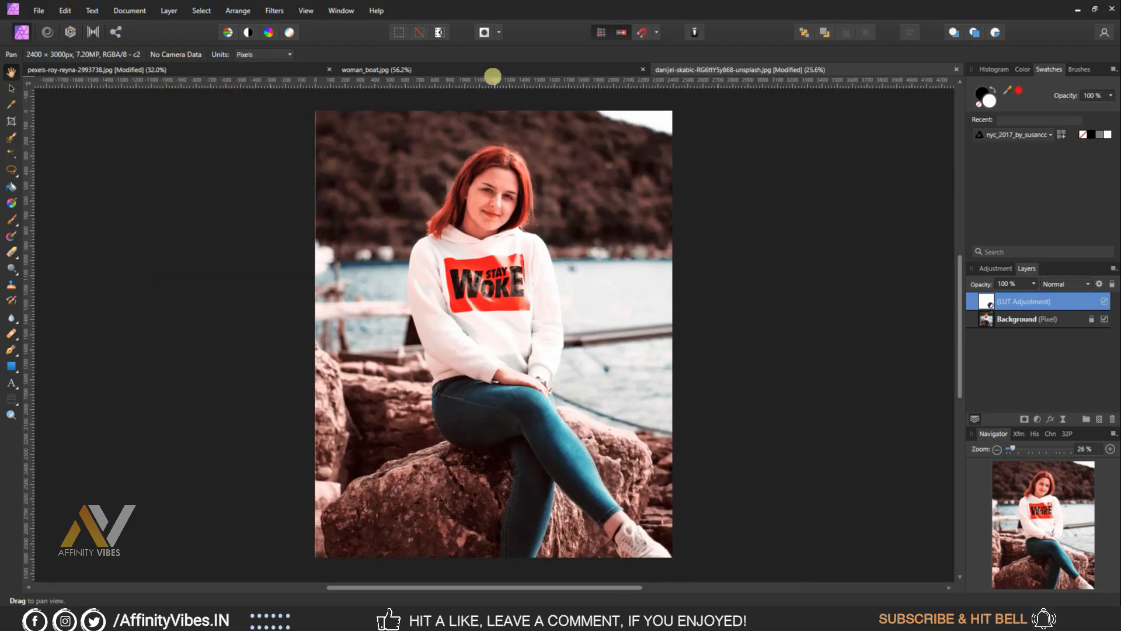
Apply the Red & Teal LUT preset to the woman_boat.jpg photo and close its settings
{"action": "left_click", "coordinate": [486, 69]}
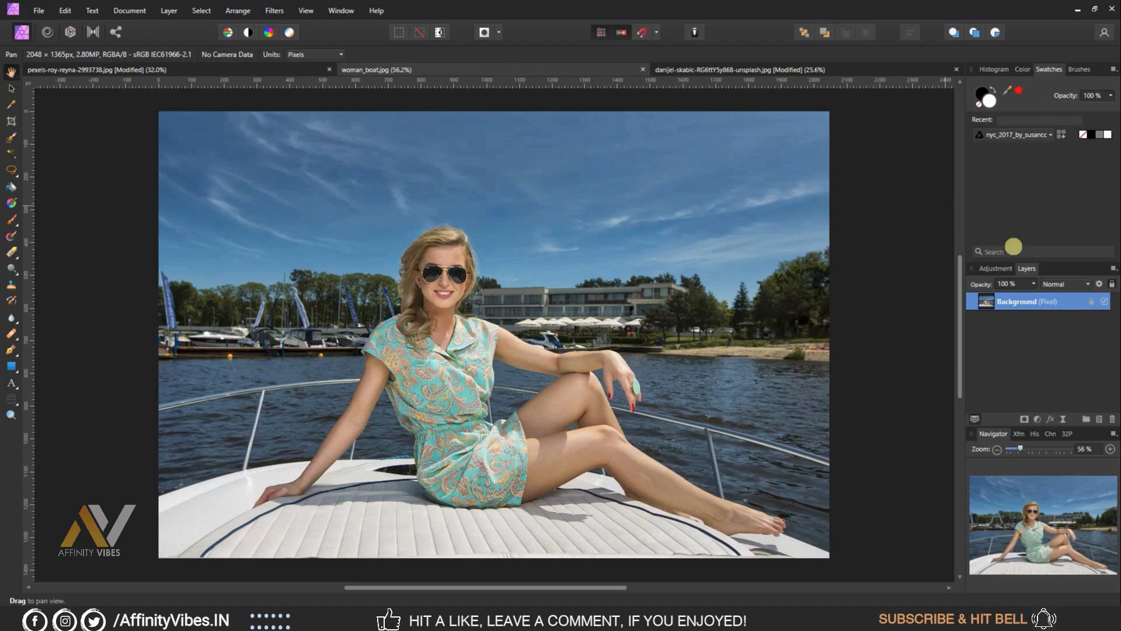
{"action": "left_click", "coordinate": [996, 268]}
{"action": "scroll", "coordinate": [1065, 350], "scroll_direction": "down", "scroll_amount": 3}
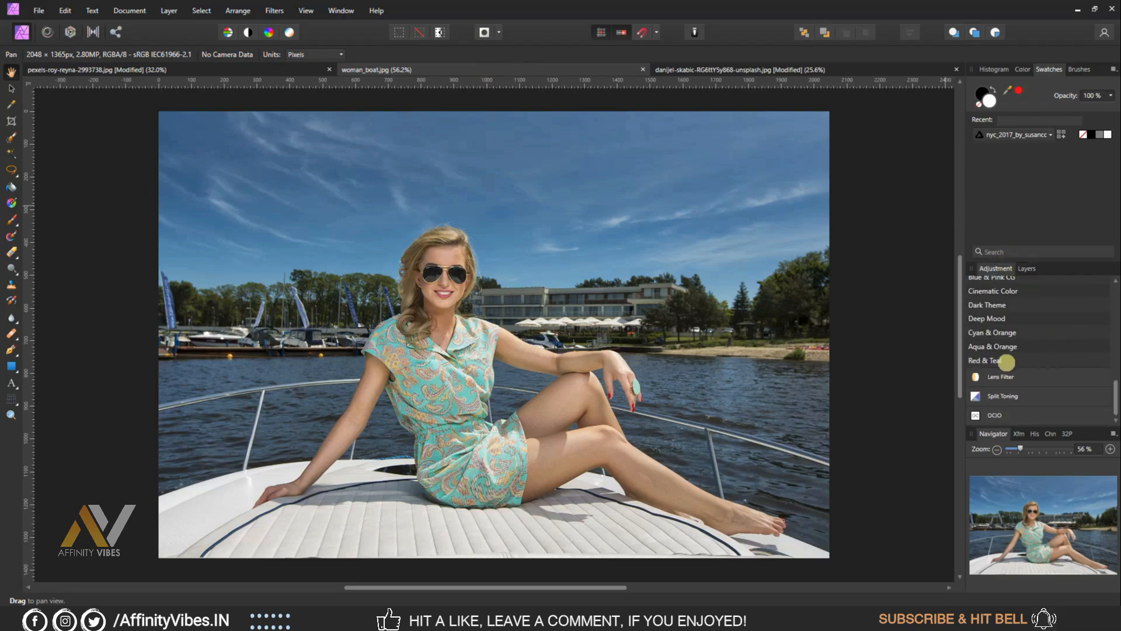
{"action": "left_click", "coordinate": [994, 360]}
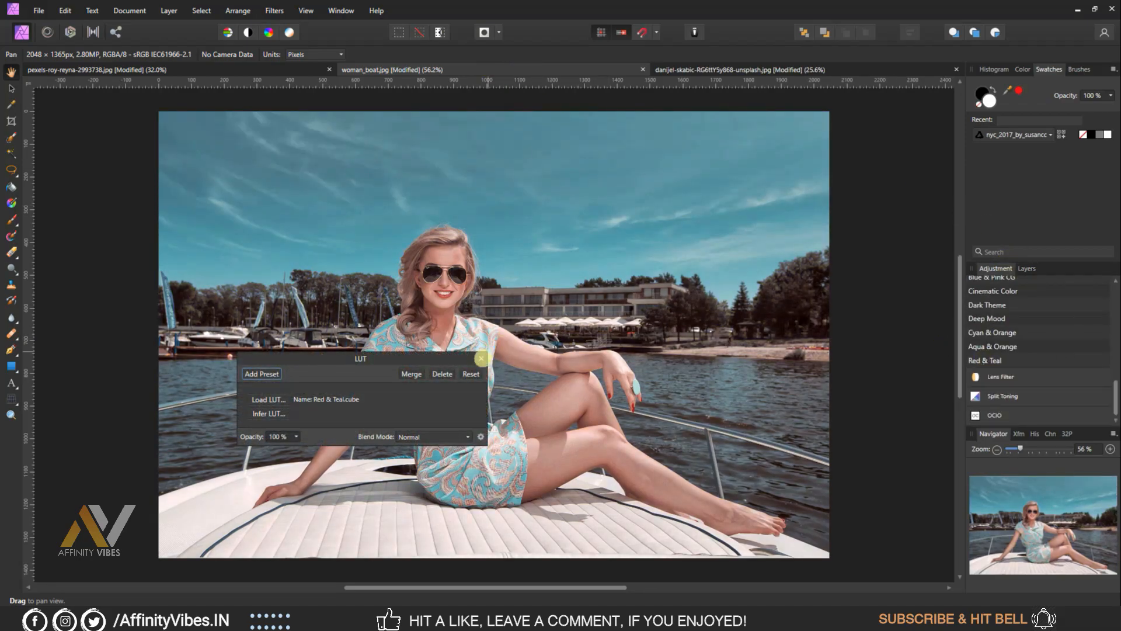
{"action": "left_click", "coordinate": [481, 358]}
Examine the red and teal grading up close on the boat photo, the hoodie portrait and the library photo
{"action": "scroll", "coordinate": [818, 227], "scroll_direction": "down", "scroll_amount": 1}
{"action": "scroll", "coordinate": [818, 227], "scroll_direction": "up", "scroll_amount": 1}
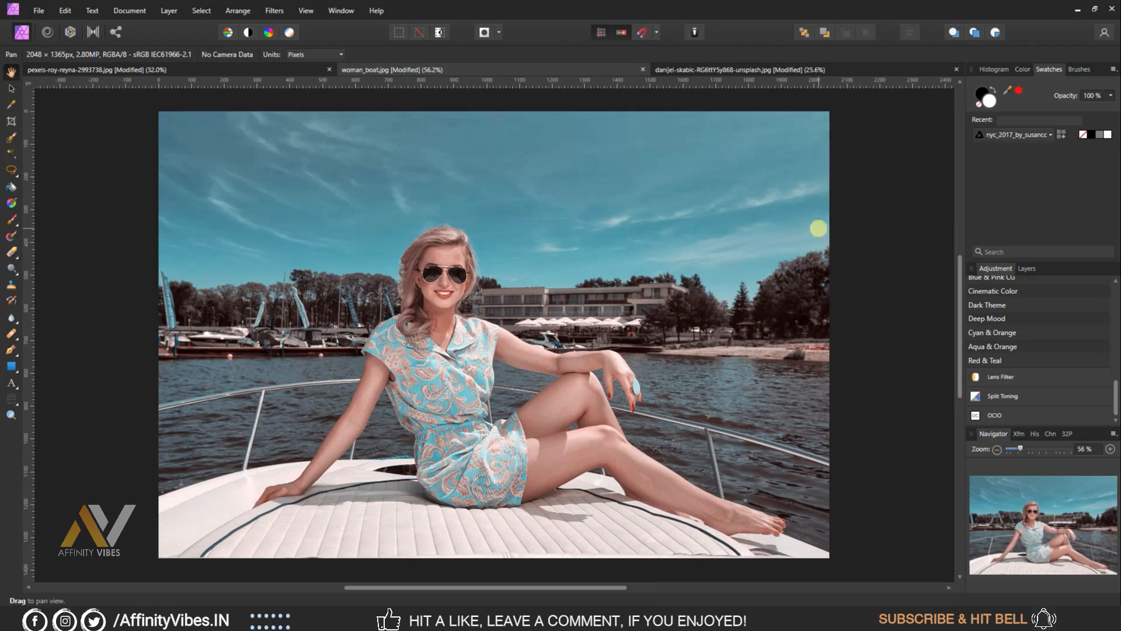
{"action": "key", "text": "ctrl+plus"}
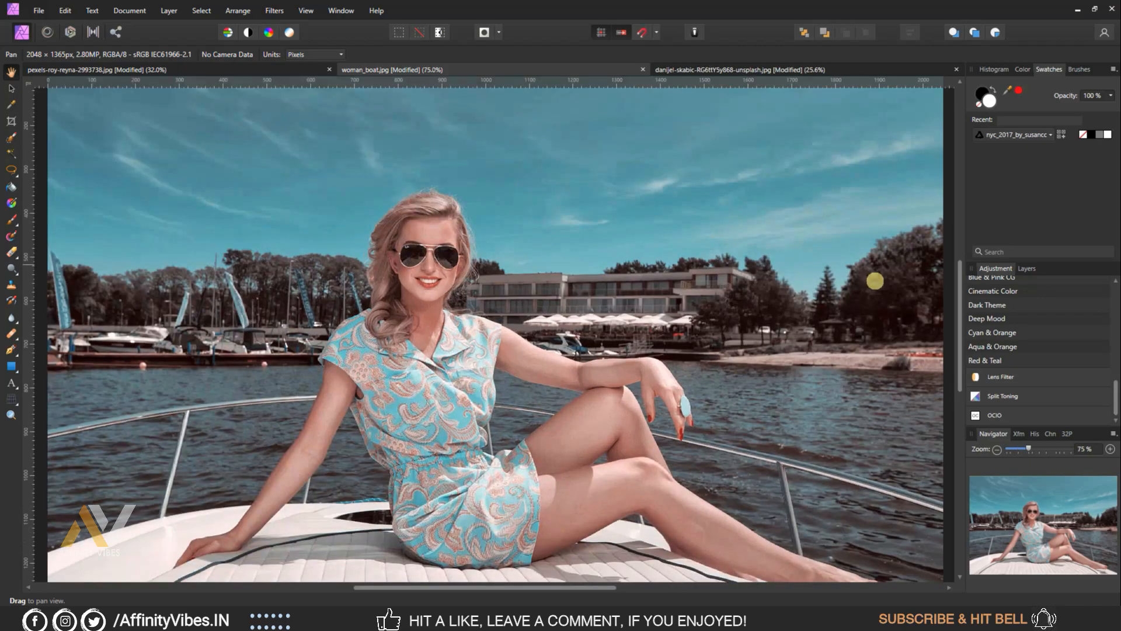
{"action": "key", "text": "ctrl+minus"}
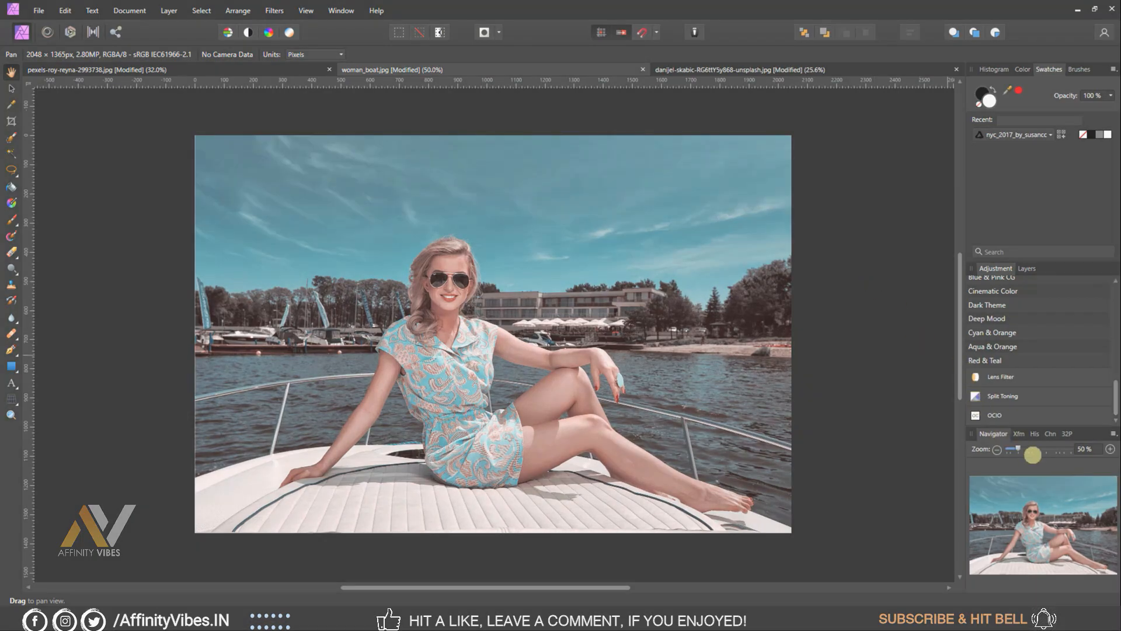
{"action": "left_click_drag", "start_coordinate": [1016, 448], "coordinate": [1021, 448]}
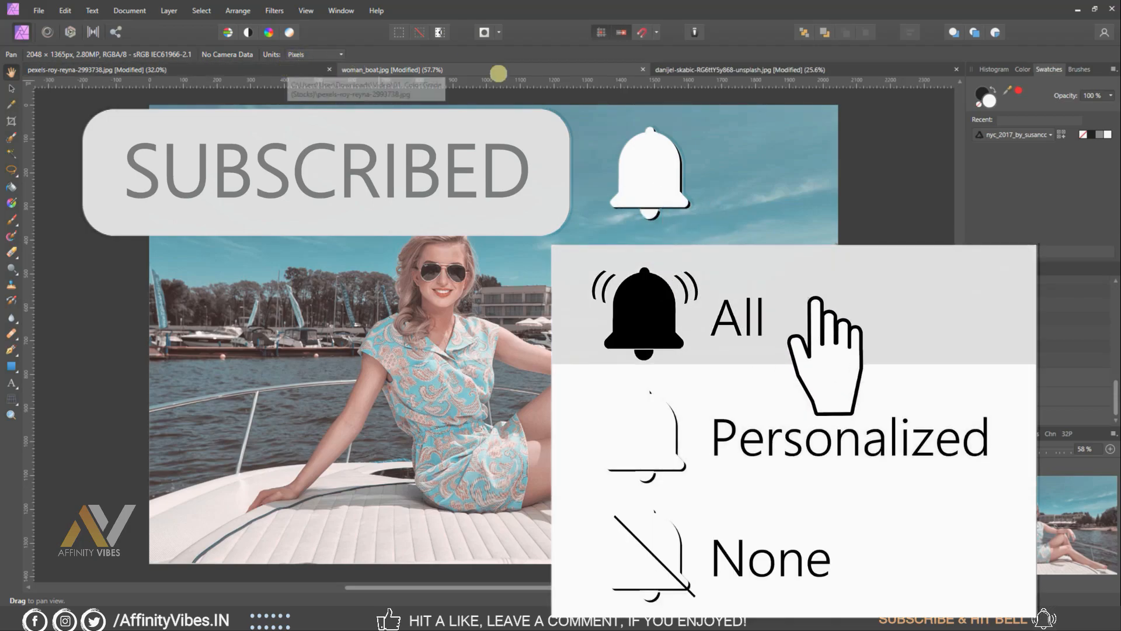
{"action": "left_click", "coordinate": [747, 63]}
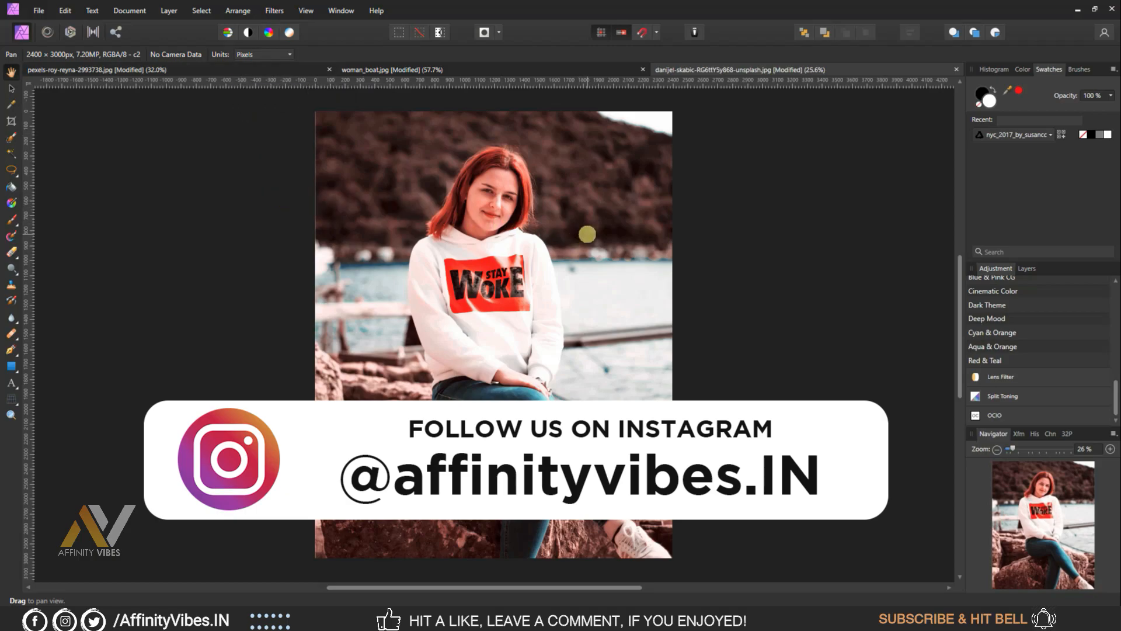
{"action": "left_click", "coordinate": [264, 70]}
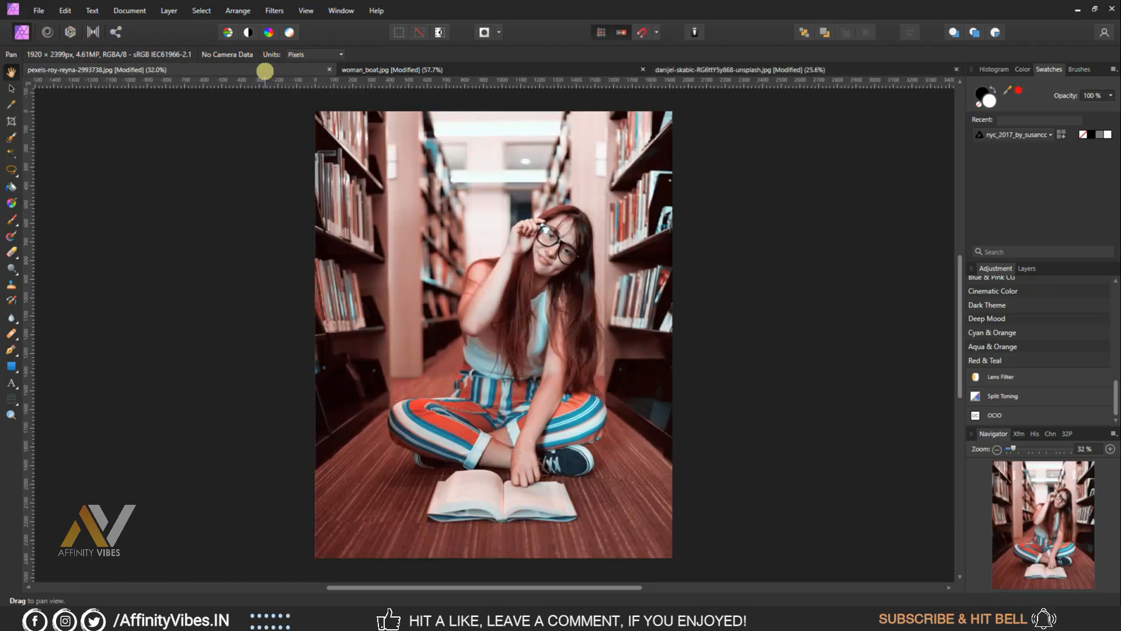
{"action": "key", "text": "ctrl+plus"}
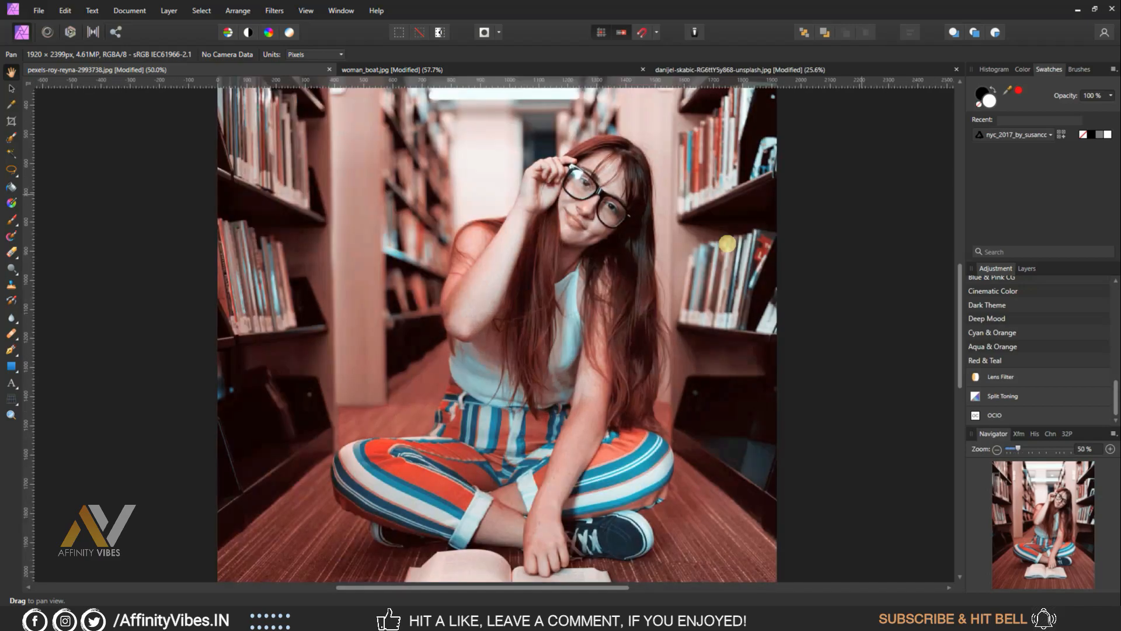
{"action": "scroll", "coordinate": [727, 243], "scroll_direction": "up", "scroll_amount": 2}
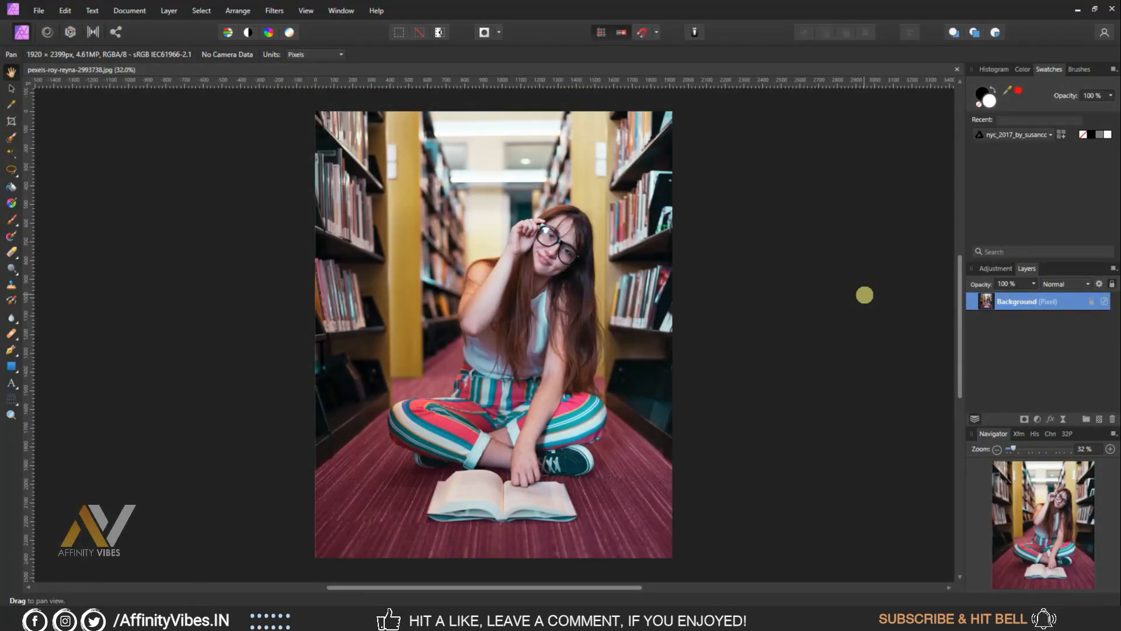
Add a Channel Mixer adjustment to the ungraded library photo and move its dialog clear of the woman's face
{"action": "key", "text": "ctrl+plus"}
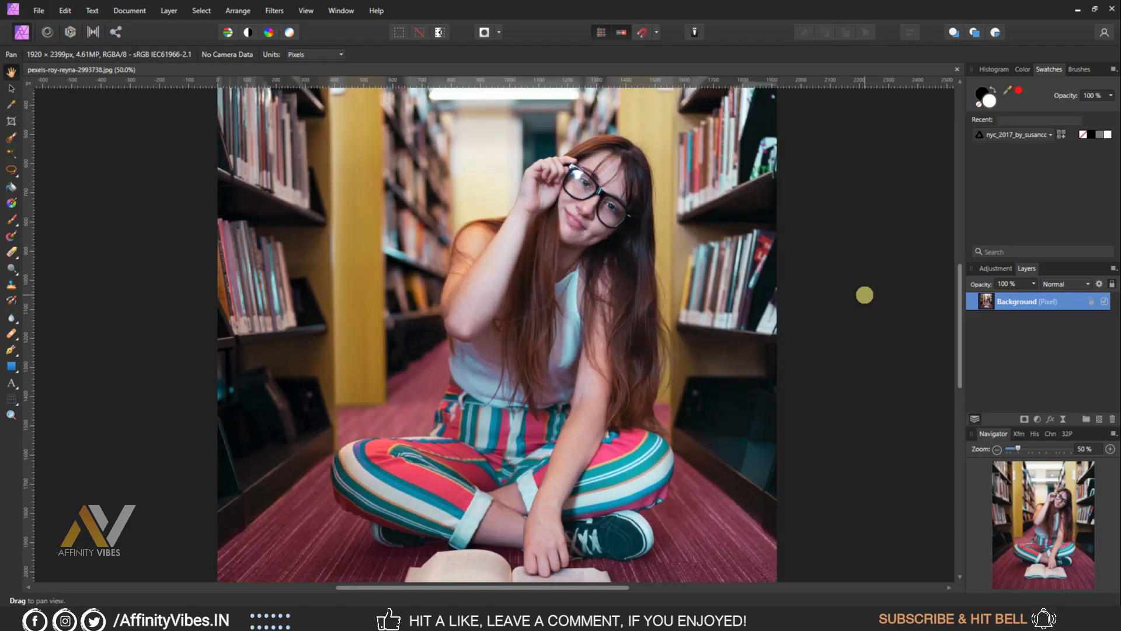
{"action": "key", "text": "ctrl+plus"}
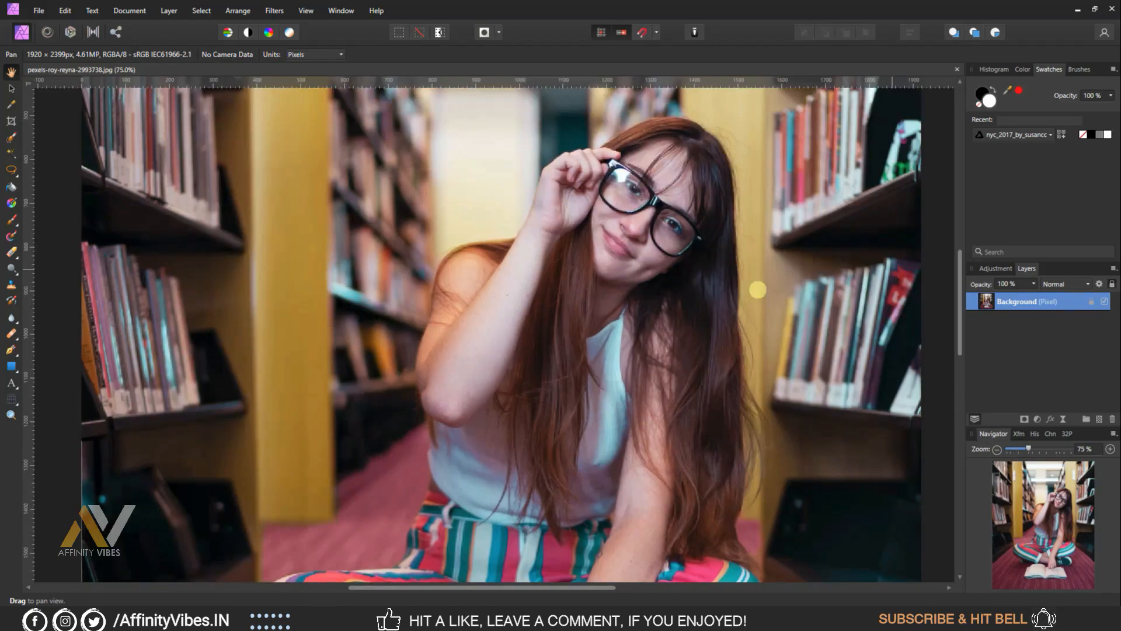
{"action": "left_click_drag", "start_coordinate": [540, 587], "coordinate": [522, 570]}
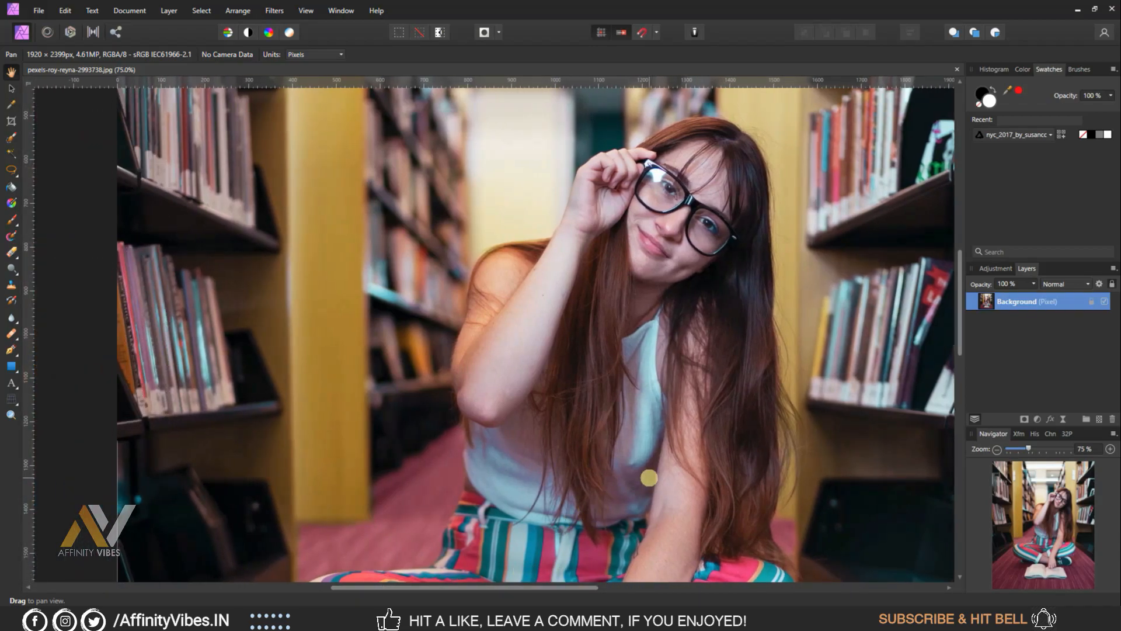
{"action": "scroll", "coordinate": [649, 478], "scroll_direction": "down", "scroll_amount": 1}
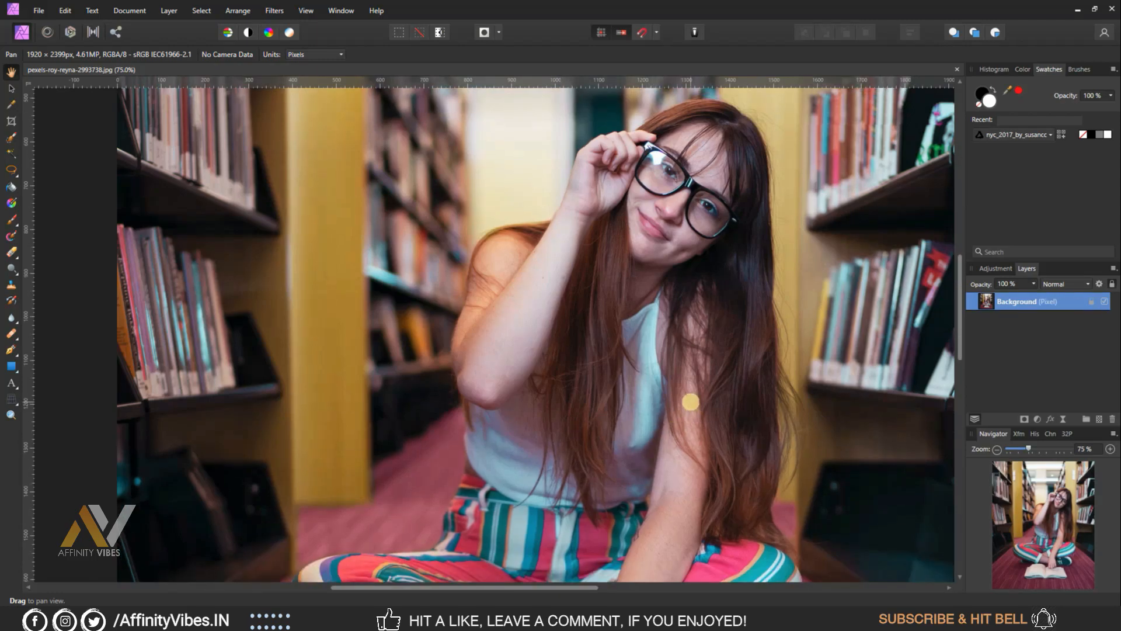
{"action": "left_click", "coordinate": [1037, 418]}
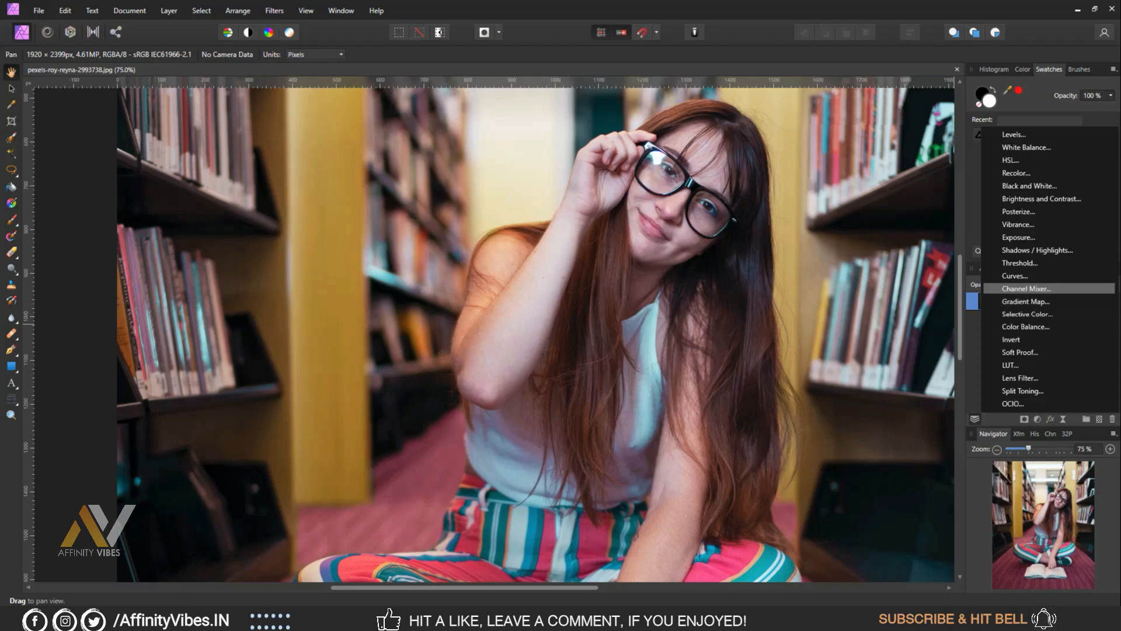
{"action": "left_click", "coordinate": [1027, 288]}
{"action": "left_click_drag", "start_coordinate": [729, 80], "coordinate": [386, 117]}
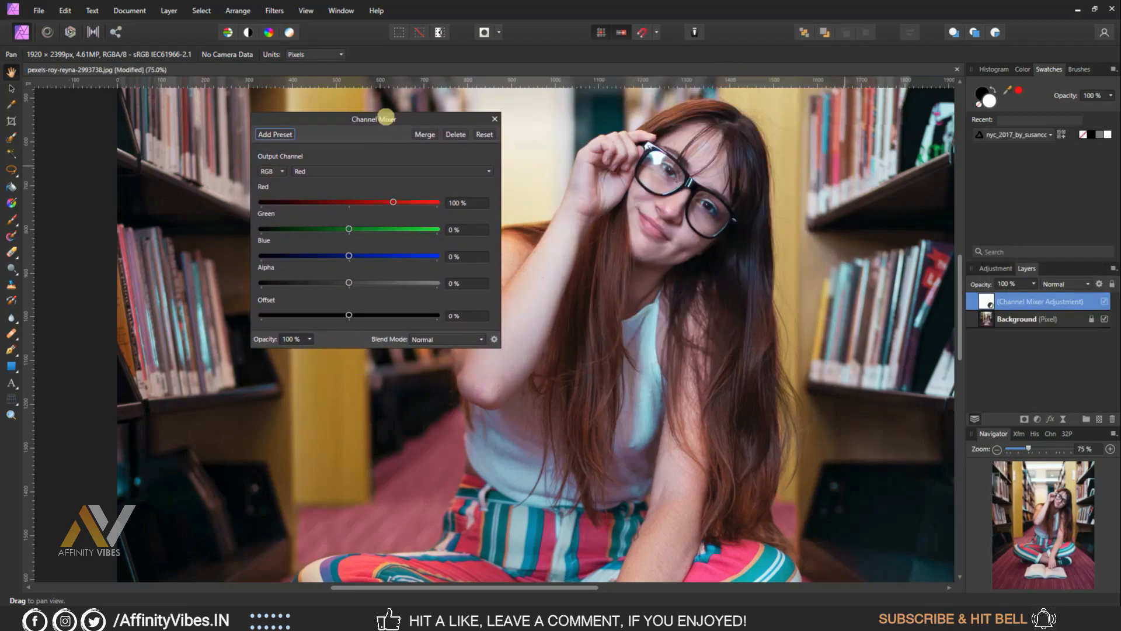
For the Channel Mixer's Green output channel, set Green to 0% and Blue to 100%
{"action": "left_click", "coordinate": [372, 170]}
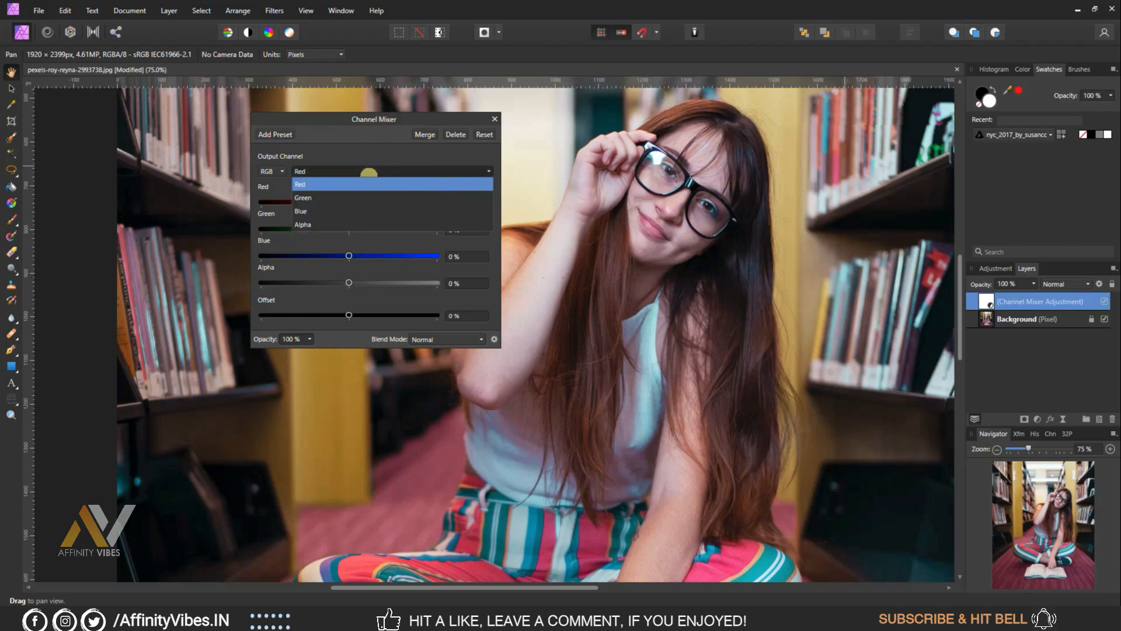
{"action": "left_click", "coordinate": [327, 197]}
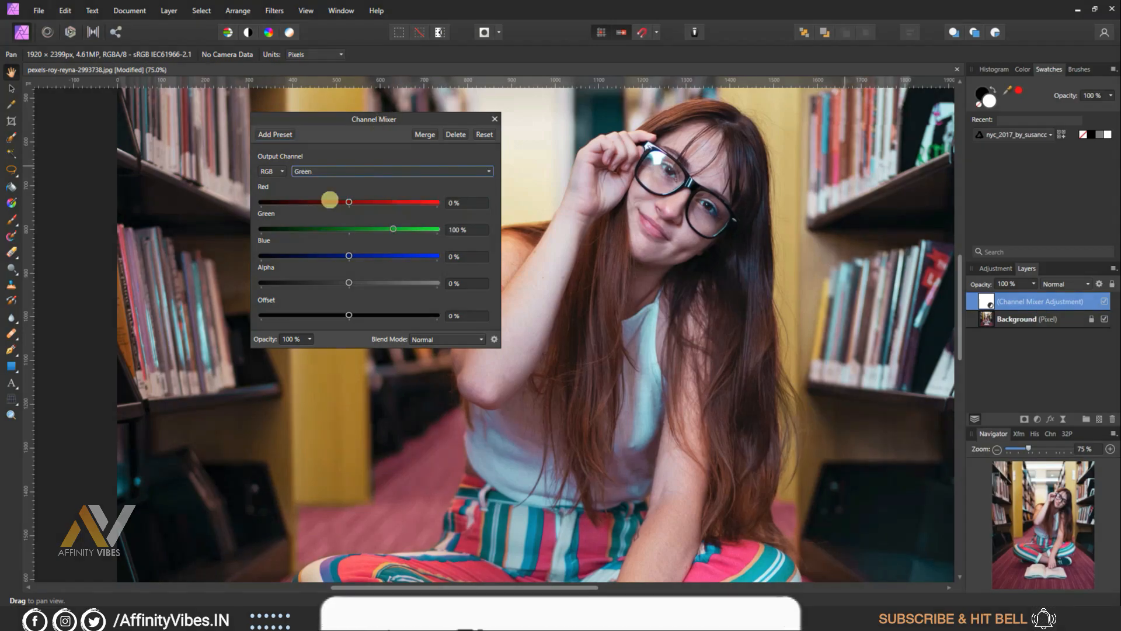
{"action": "left_click", "coordinate": [458, 230]}
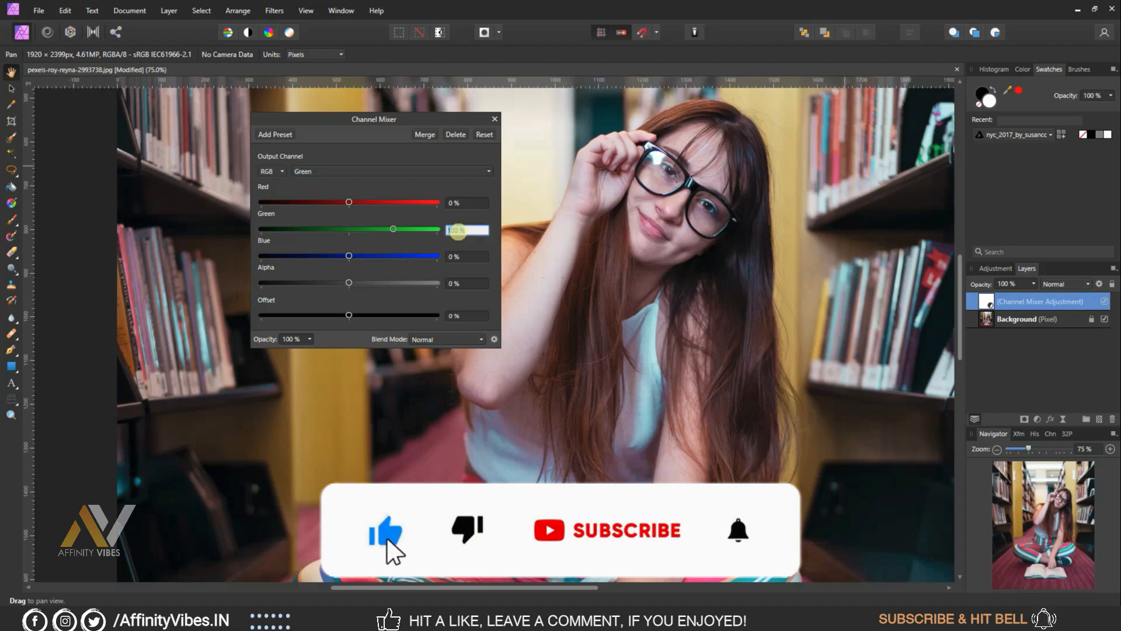
{"action": "type", "text": "0"}
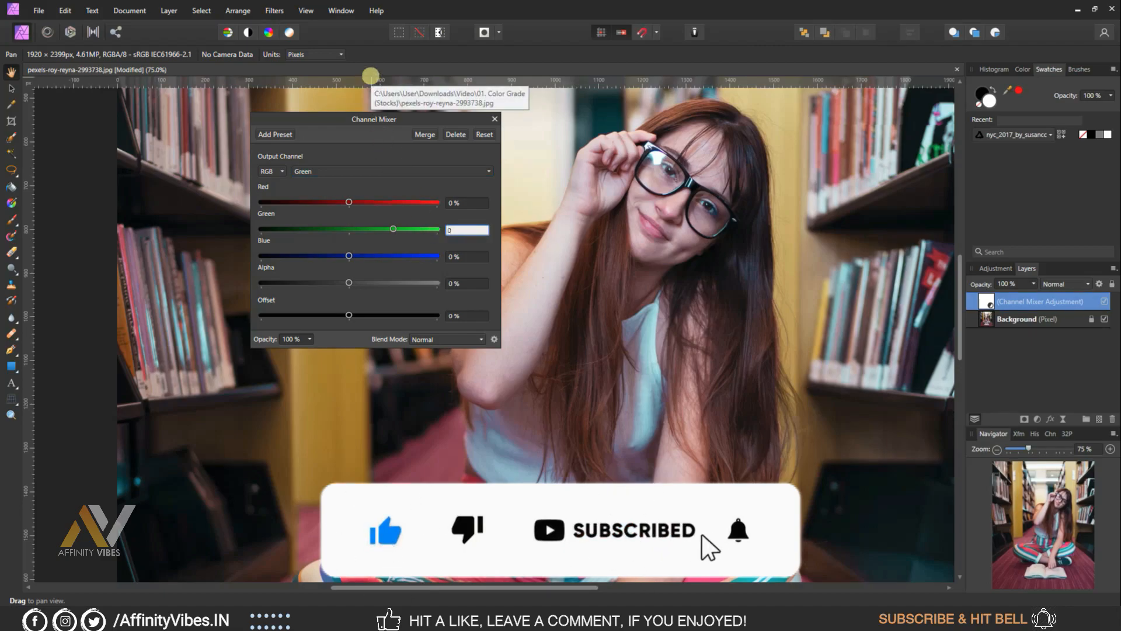
{"action": "key", "text": "Return"}
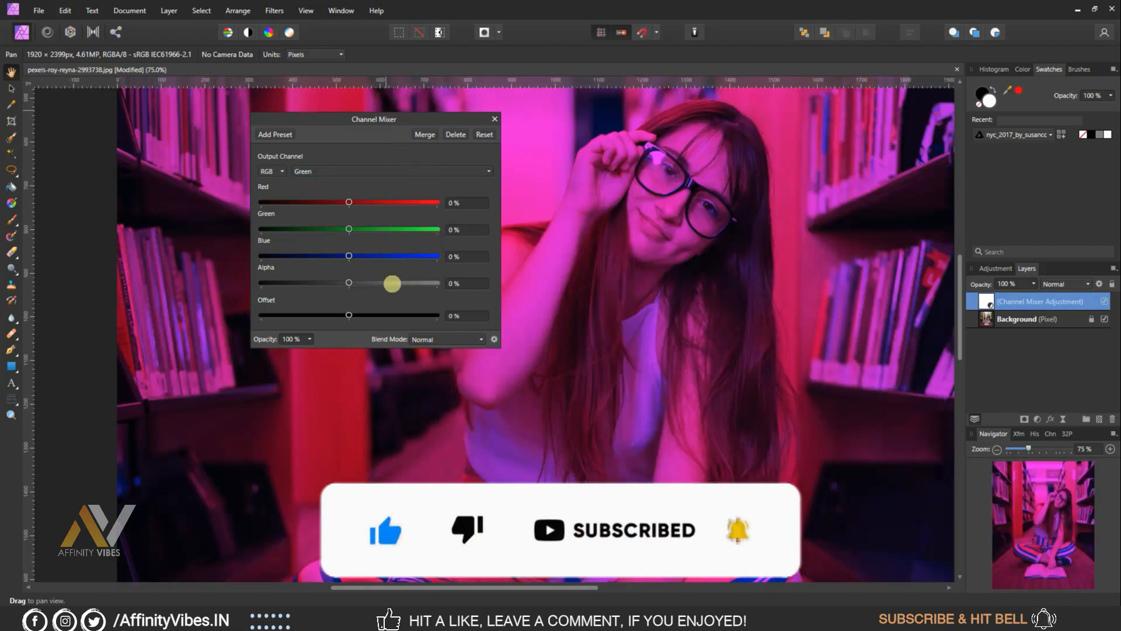
{"action": "left_click", "coordinate": [464, 257]}
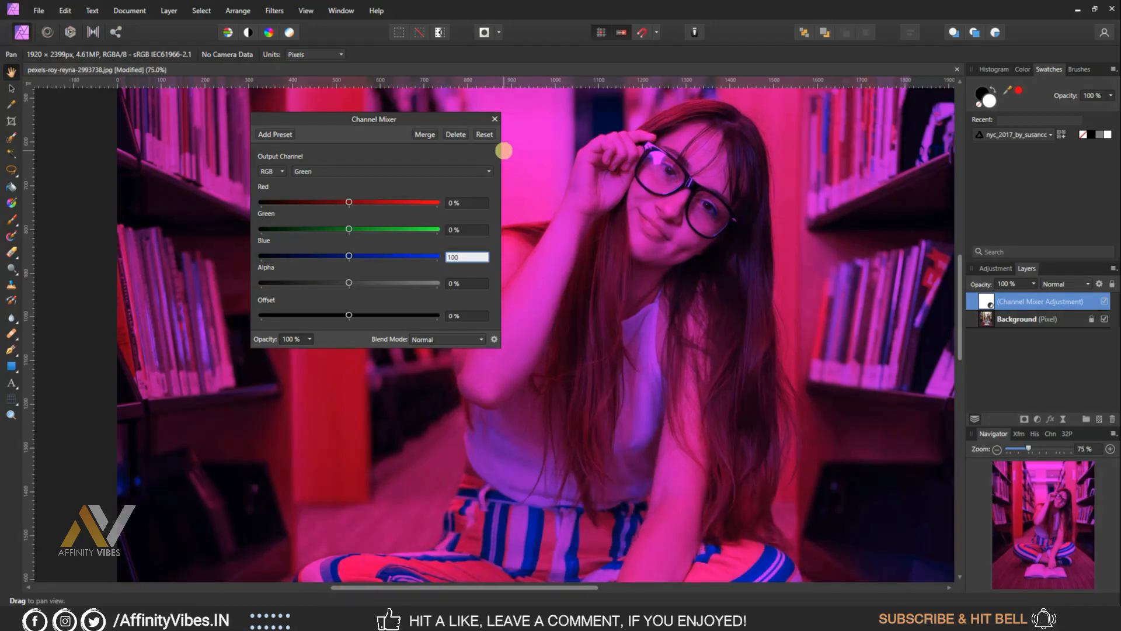
{"action": "key", "text": "Return"}
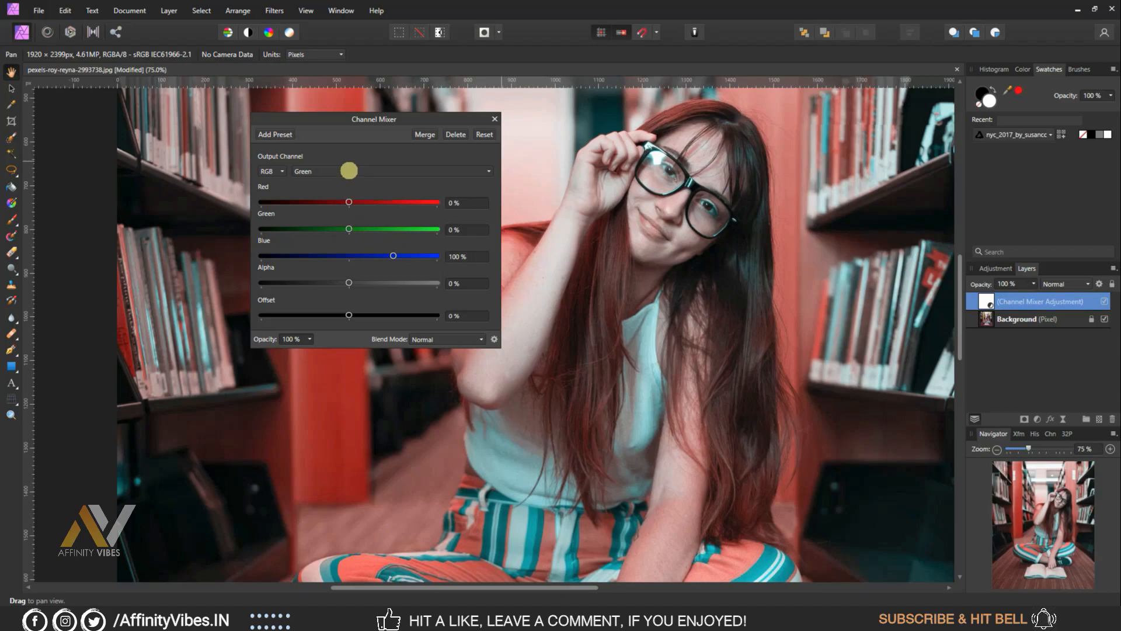
For the Channel Mixer's Blue output channel, set Blue to 0% and Green to 100%, and close the dialog
{"action": "left_click", "coordinate": [348, 171]}
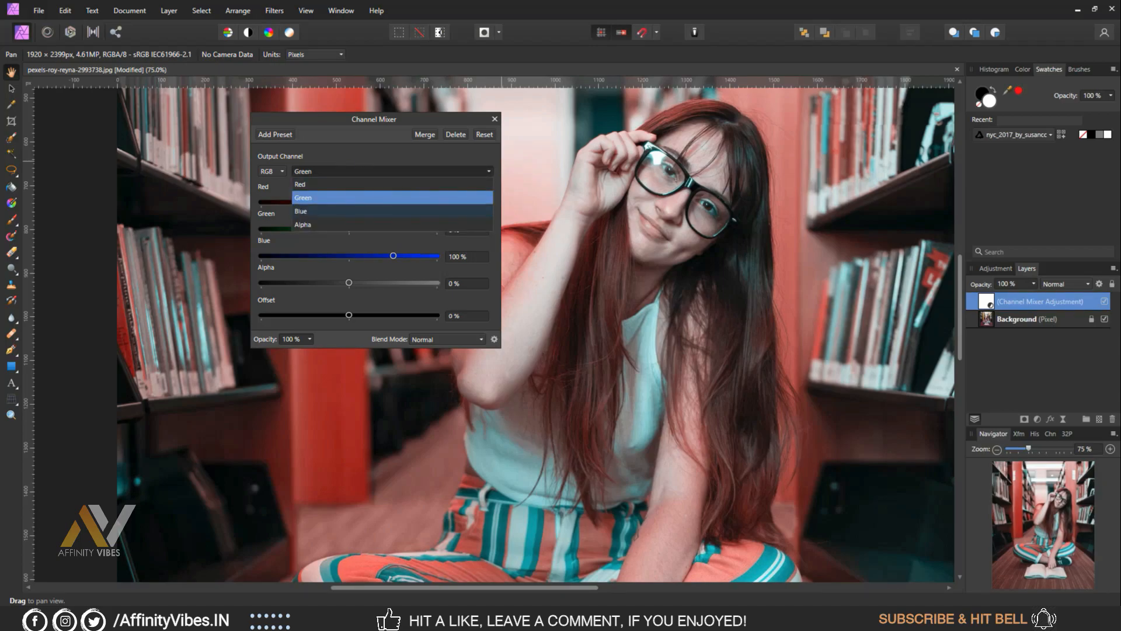
{"action": "left_click", "coordinate": [318, 211]}
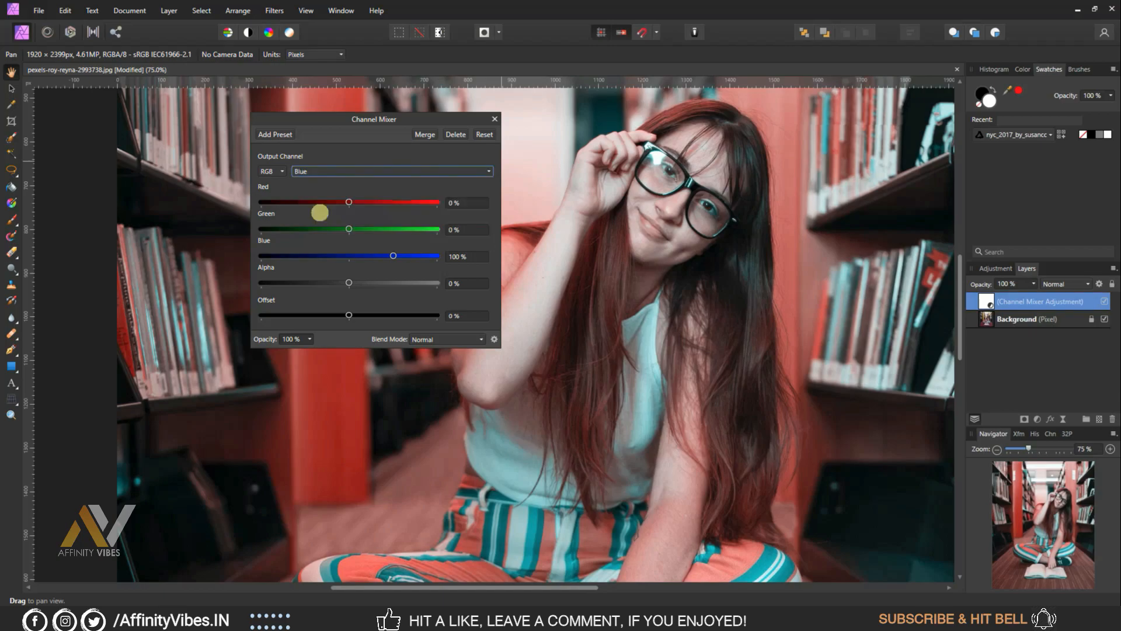
{"action": "left_click", "coordinate": [462, 257]}
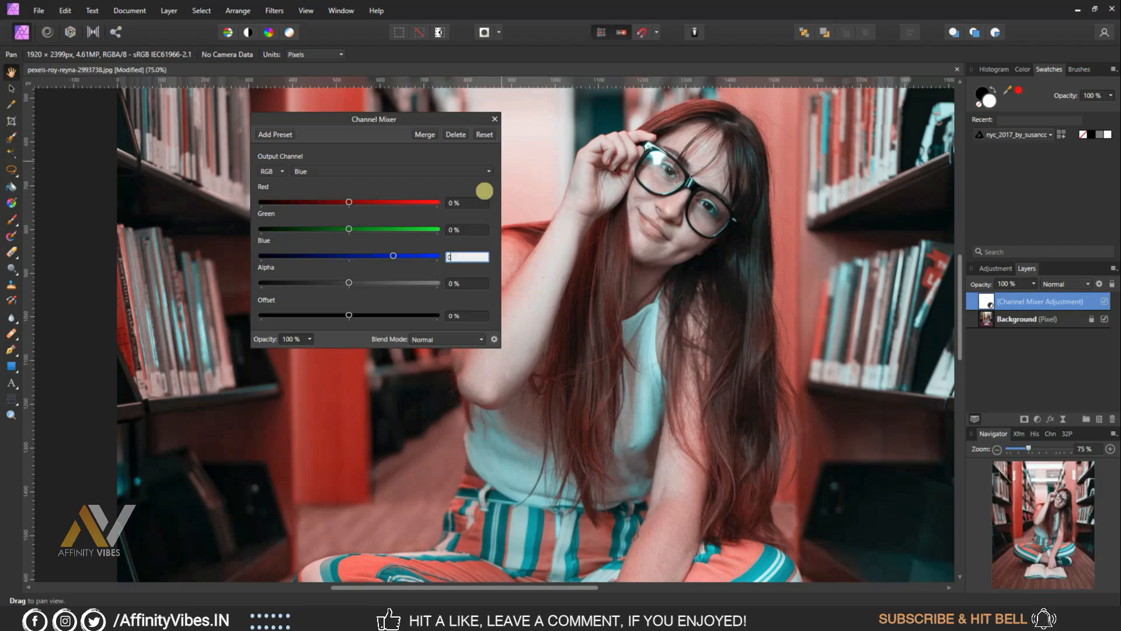
{"action": "type", "text": "0"}
{"action": "key", "text": "Return"}
{"action": "left_click", "coordinate": [465, 230]}
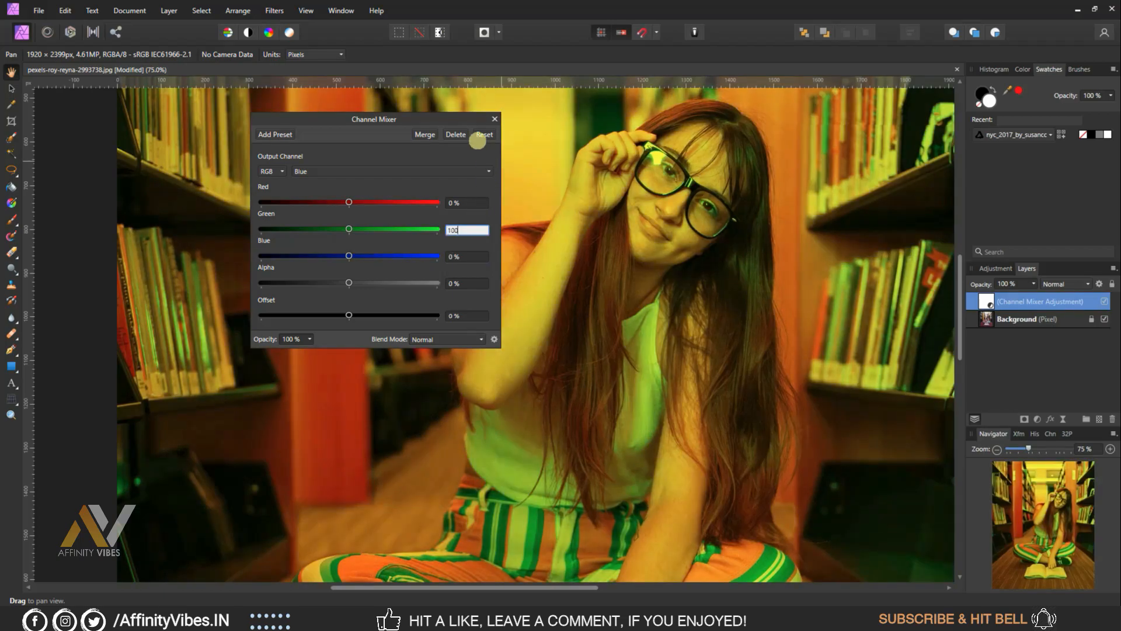
{"action": "key", "text": "Return"}
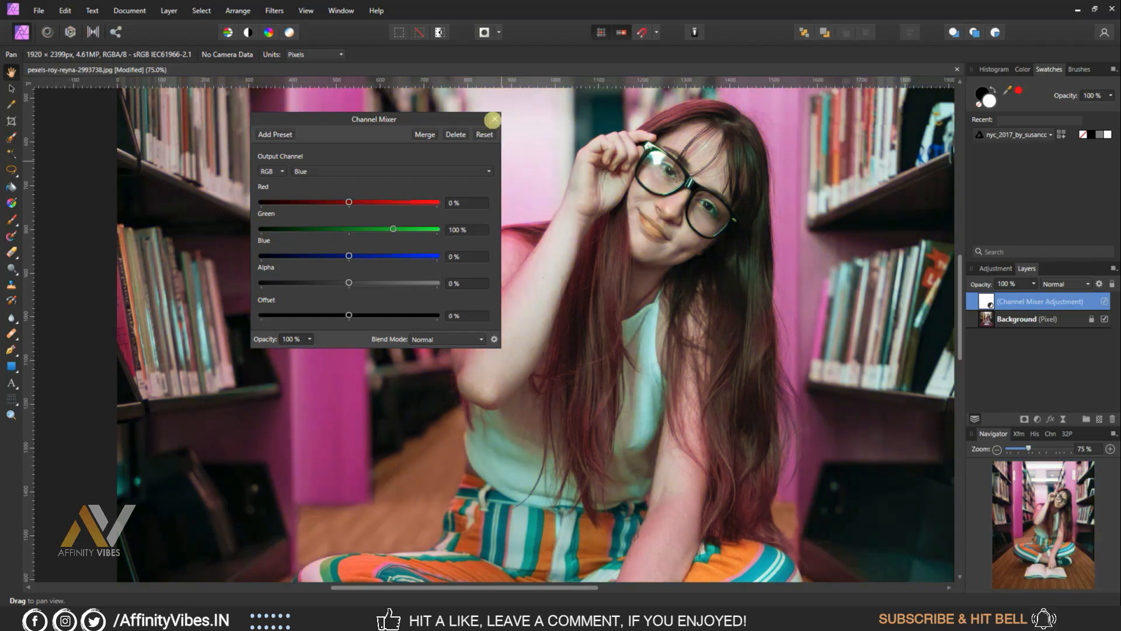
{"action": "left_click", "coordinate": [494, 119]}
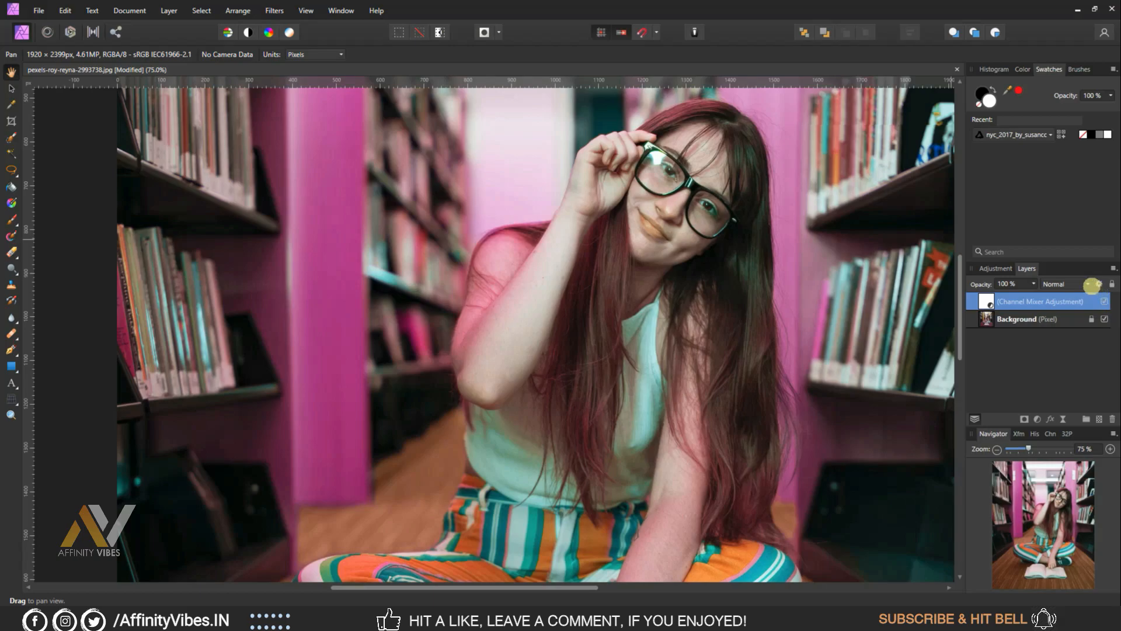
Change the Channel Mixer adjustment layer's blend mode to Lighten
{"action": "left_click", "coordinate": [1080, 284]}
{"action": "scroll", "coordinate": [1066, 362], "scroll_direction": "down", "scroll_amount": 2}
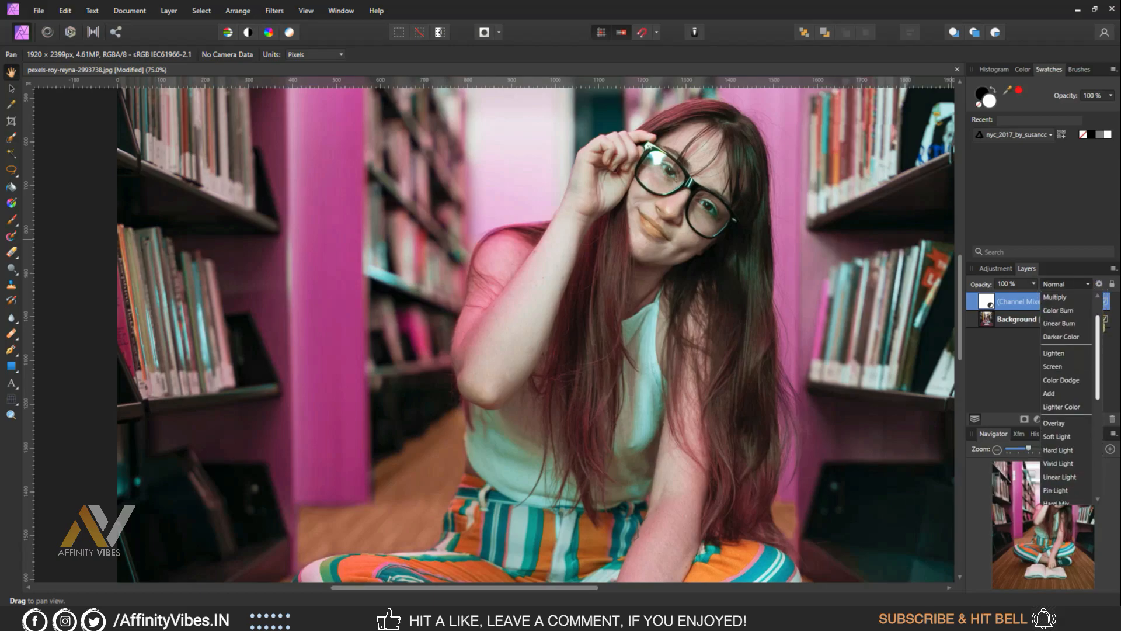
{"action": "left_click", "coordinate": [1054, 352]}
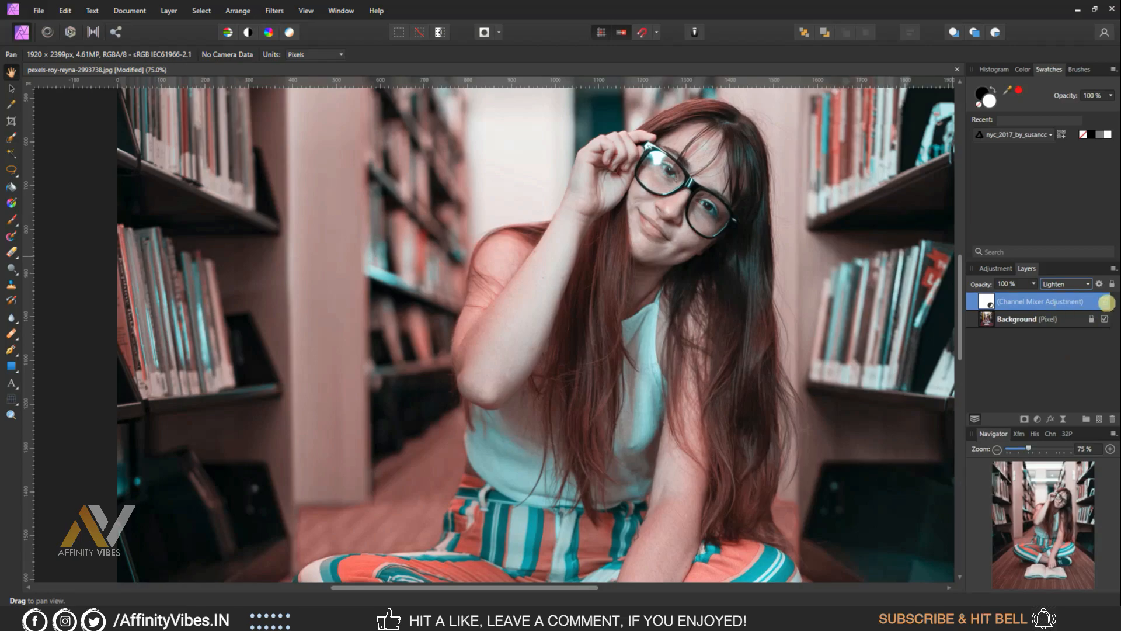
Toggle the Channel Mixer adjustment layer's visibility off and on to compare the photo before and after
{"action": "left_click", "coordinate": [1105, 301]}
{"action": "left_click", "coordinate": [1105, 302]}
{"action": "left_click", "coordinate": [1105, 301]}
{"action": "left_click", "coordinate": [1105, 302]}
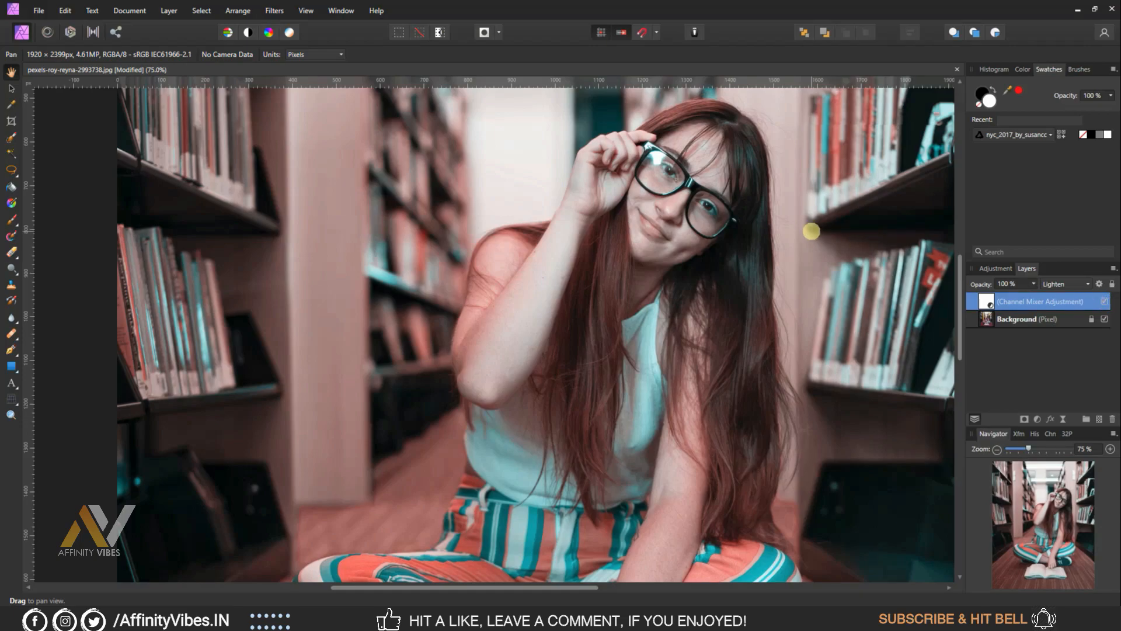
Add a Selective Color adjustment above the Channel Mixer layer and move its dialog clear of the woman's face
{"action": "key", "text": "ctrl+minus"}
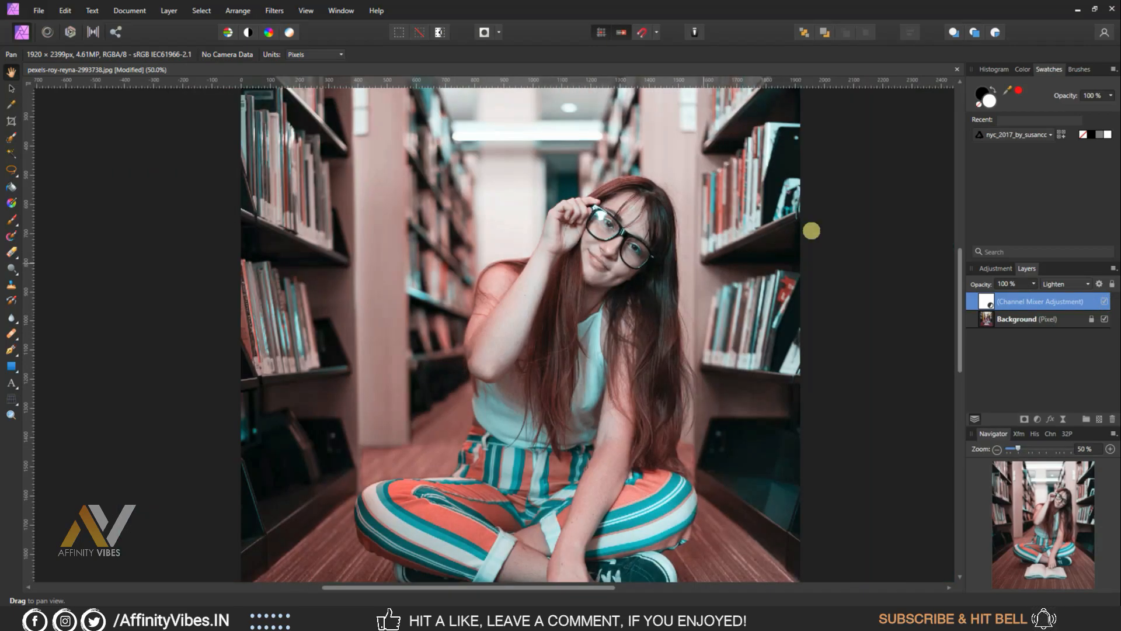
{"action": "mouse_move", "coordinate": [558, 587]}
{"action": "left_mouse_down"}
{"action": "mouse_move", "coordinate": [575, 586]}
{"action": "mouse_move", "coordinate": [560, 586]}
{"action": "left_mouse_up"}
{"action": "scroll", "coordinate": [639, 458], "scroll_direction": "down", "scroll_amount": 1}
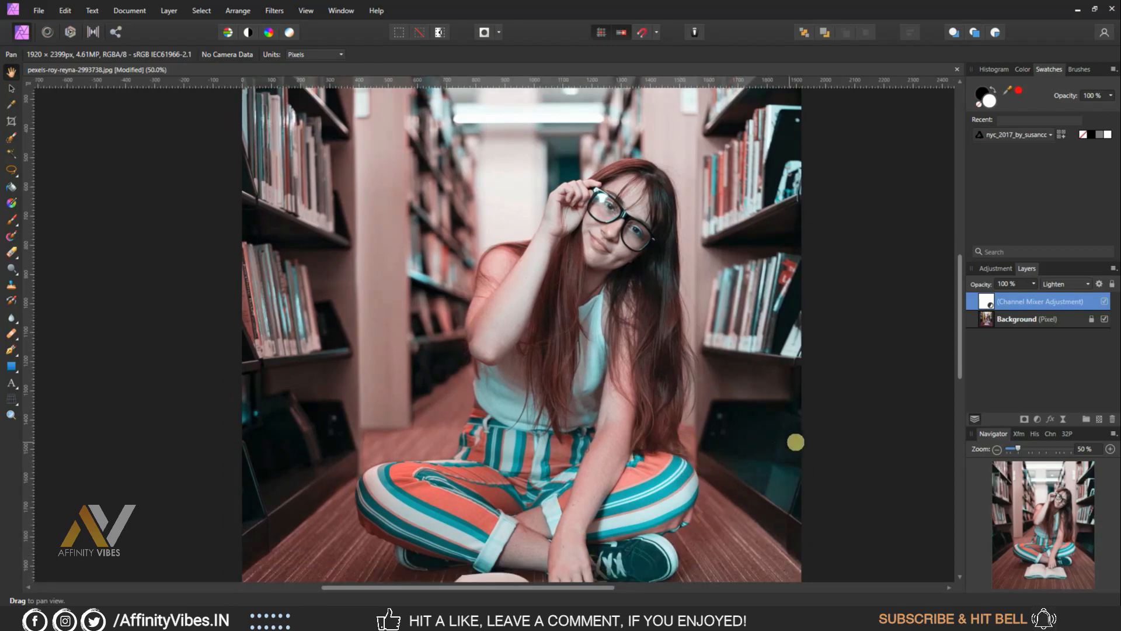
{"action": "left_click", "coordinate": [1038, 419]}
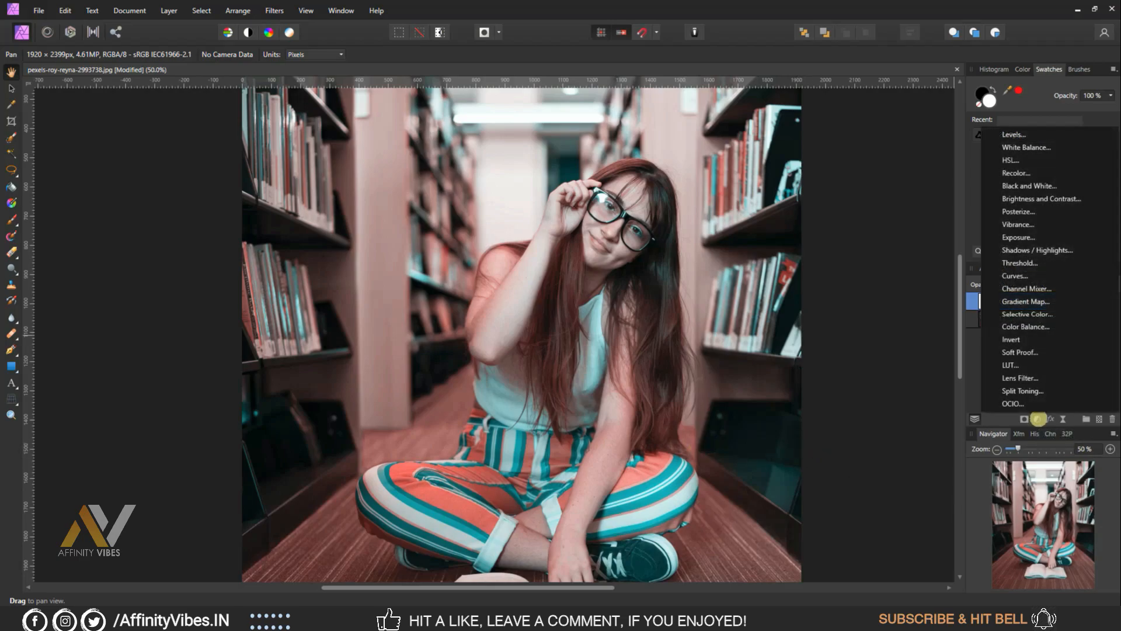
{"action": "left_click", "coordinate": [1027, 313]}
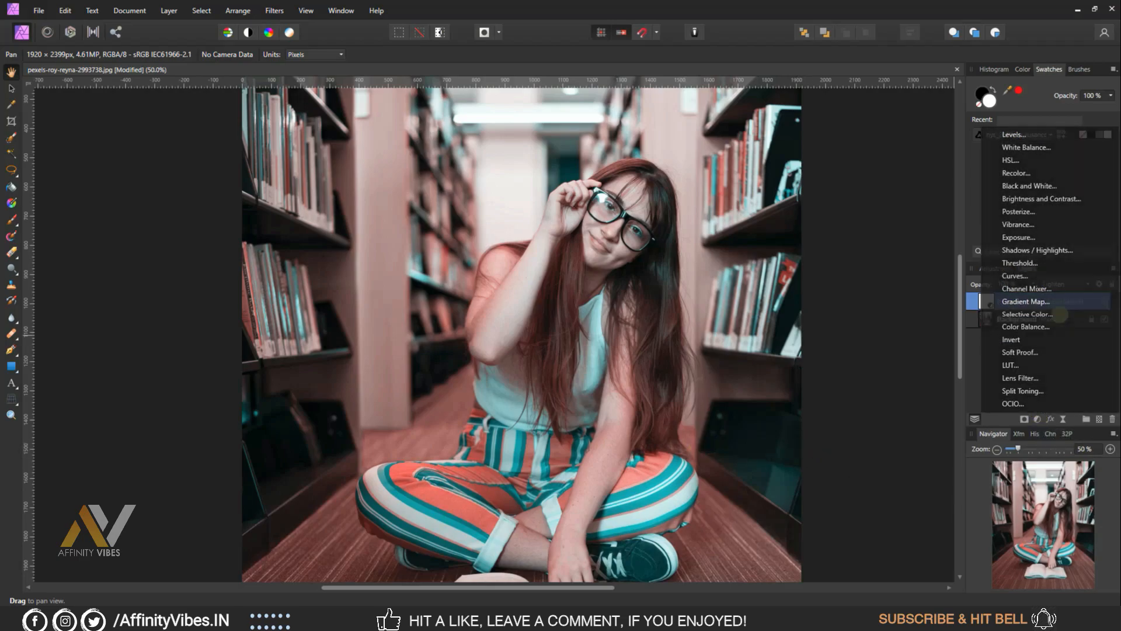
{"action": "left_click_drag", "start_coordinate": [413, 154], "coordinate": [435, 131]}
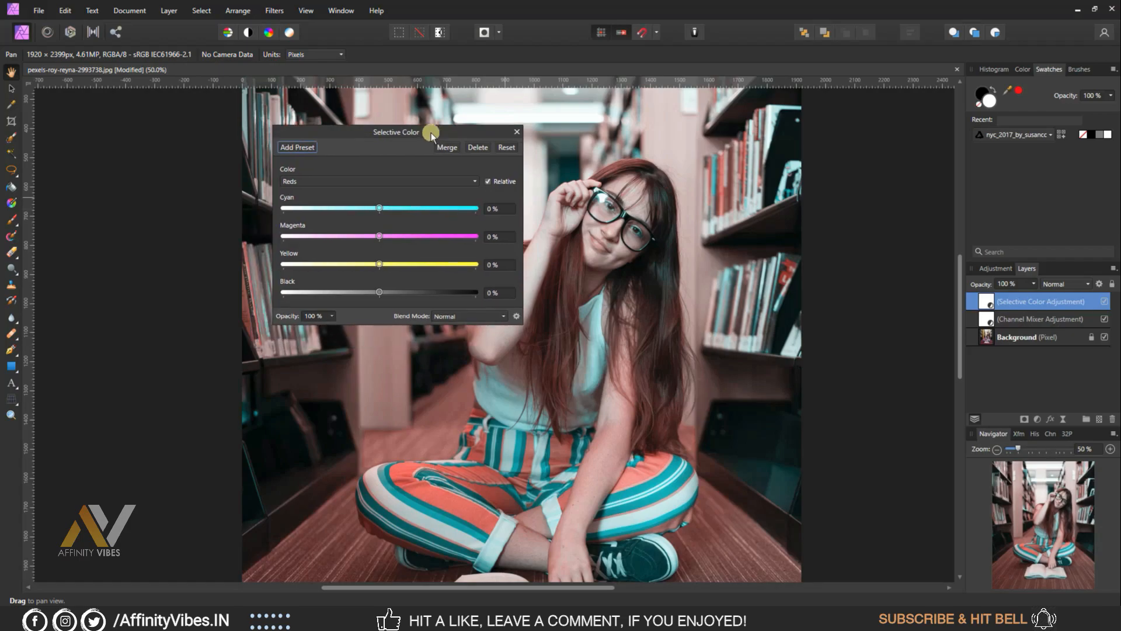
For the Reds in the Selective Color adjustment, set Magenta to 20%, Yellow to 40% and Black to 30%
{"action": "left_click", "coordinate": [304, 180]}
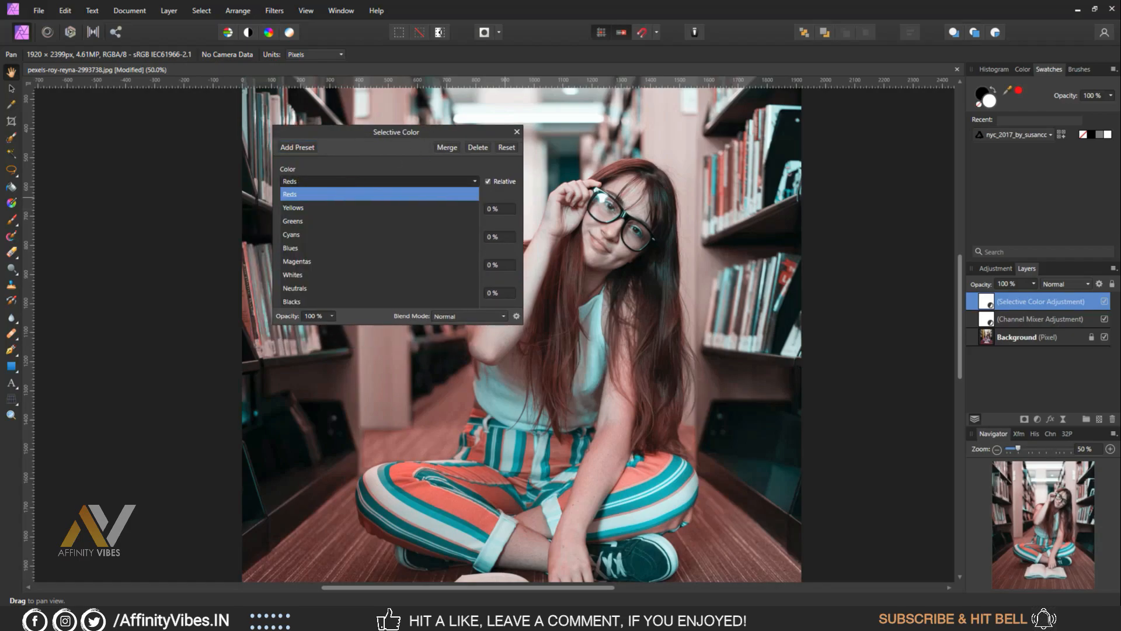
{"action": "left_click", "coordinate": [340, 180]}
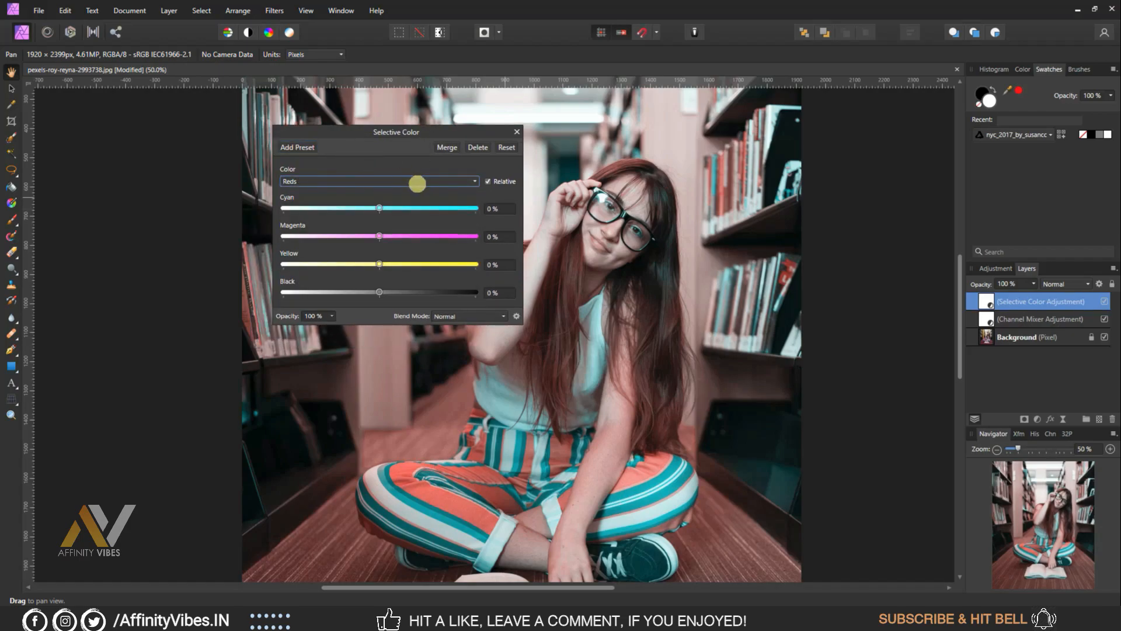
{"action": "left_click", "coordinate": [489, 236]}
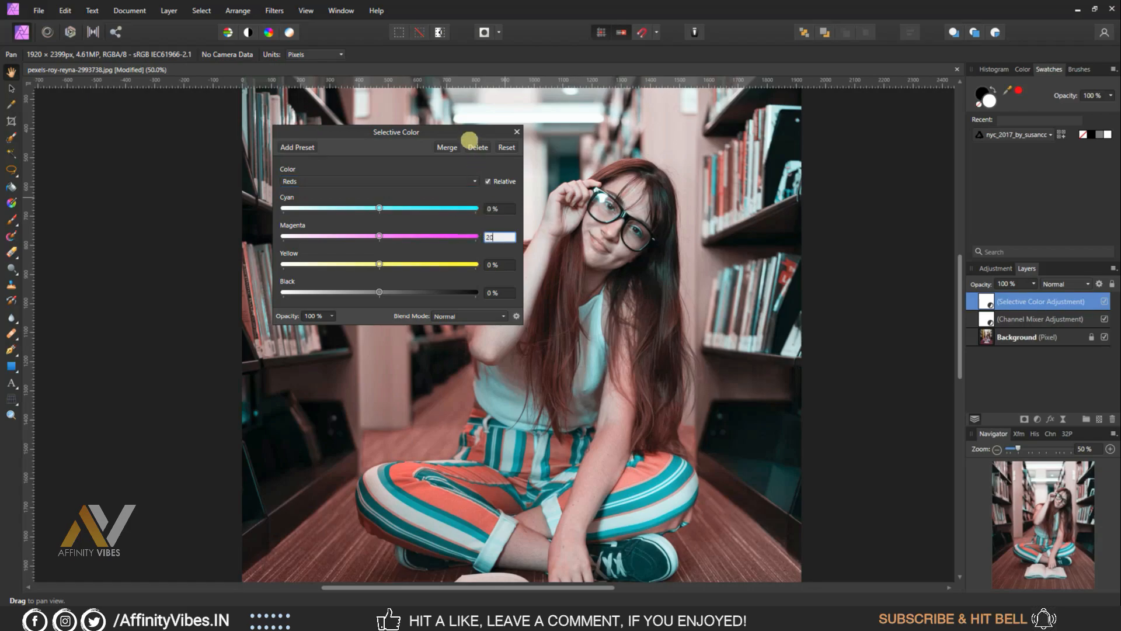
{"action": "type", "text": "20"}
{"action": "key", "text": "Return"}
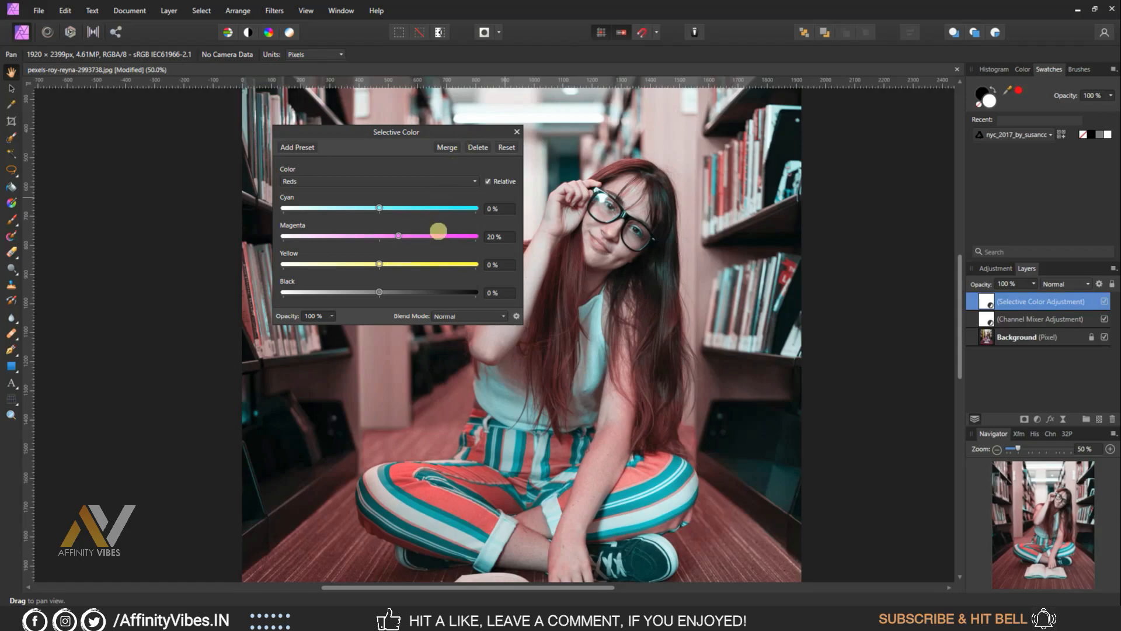
{"action": "left_click", "coordinate": [493, 264]}
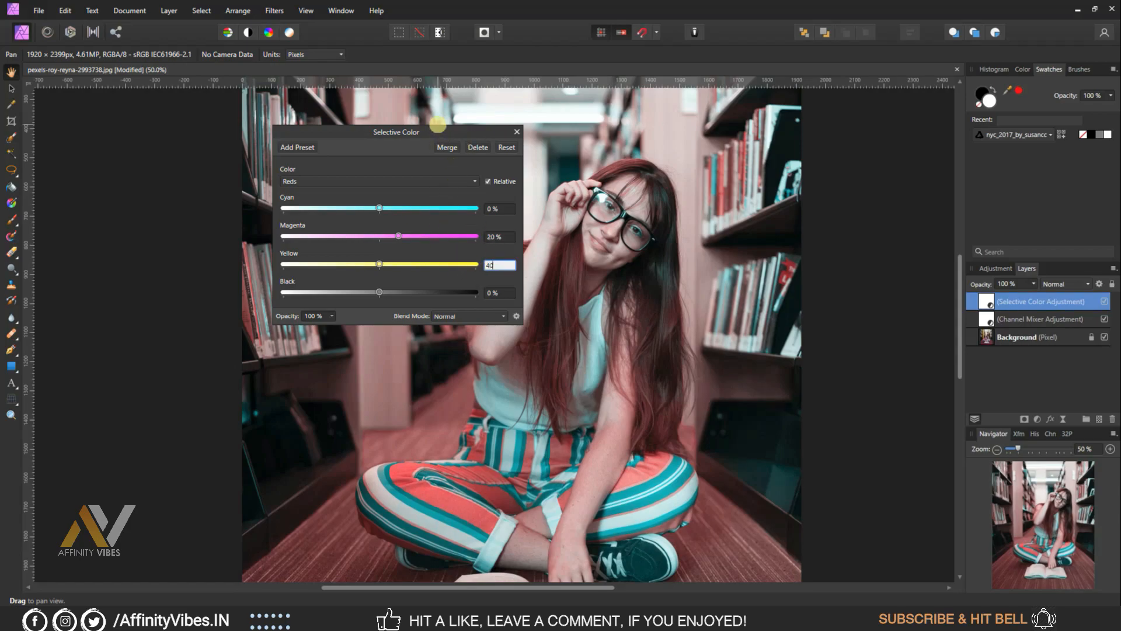
{"action": "key", "text": "Return"}
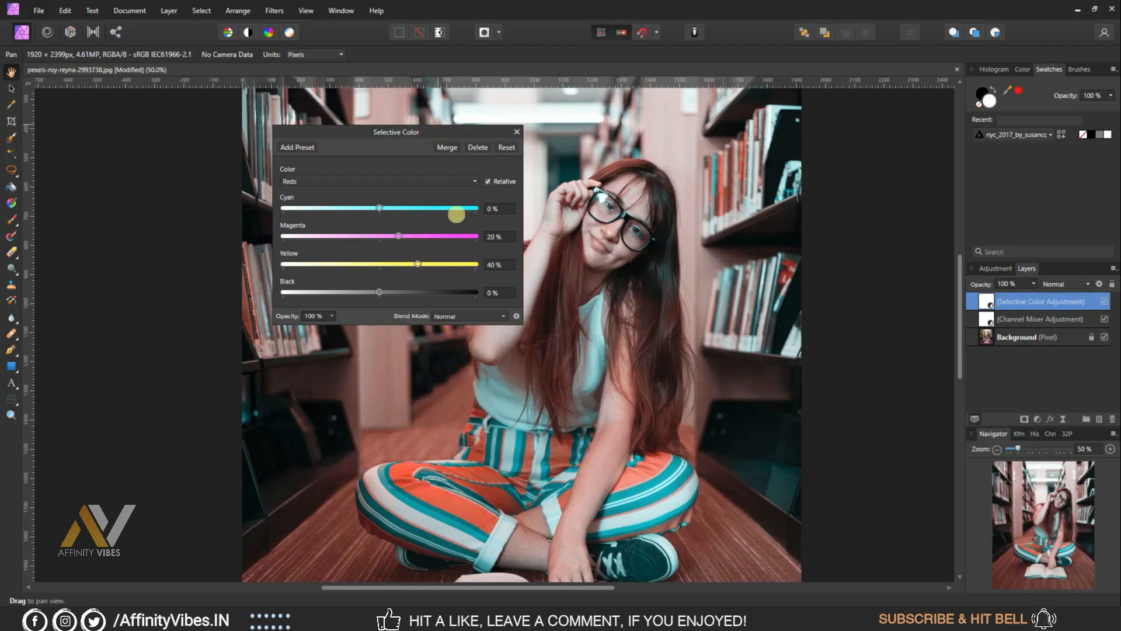
{"action": "left_click", "coordinate": [495, 292]}
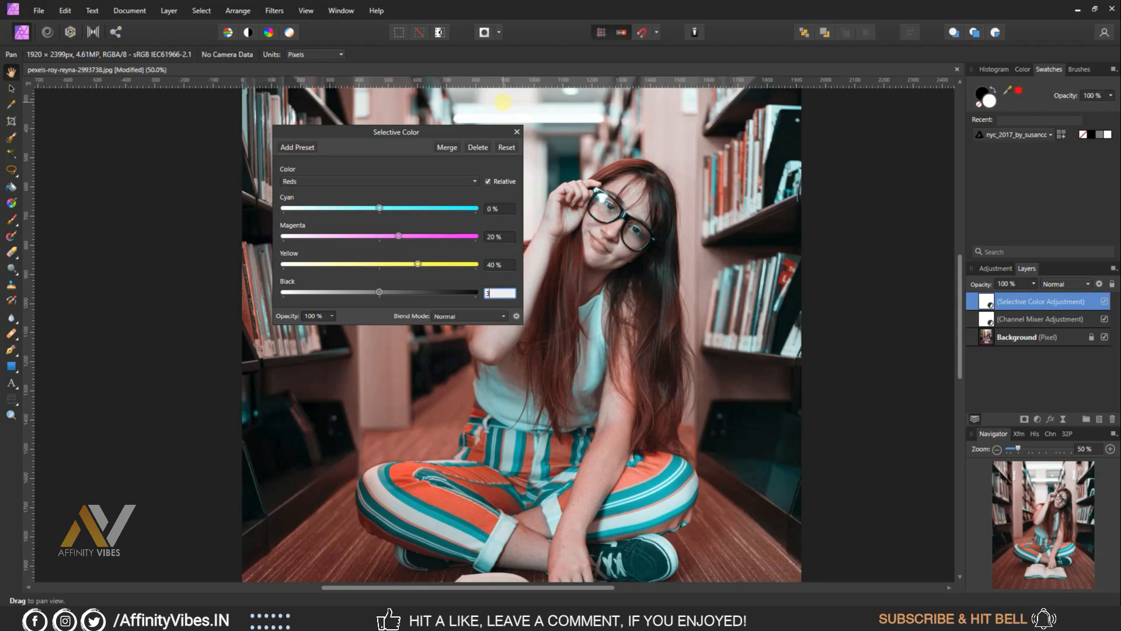
{"action": "key", "text": "Return"}
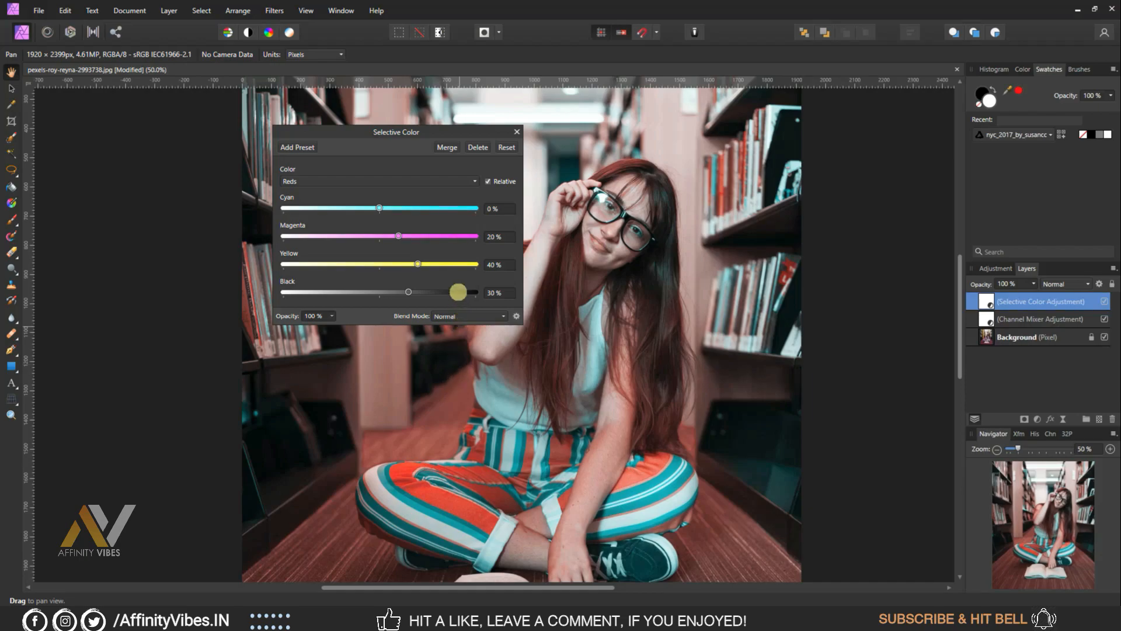
Move the Selective Color dialog further off the woman, and for the Cyans set Cyan to 50% and Magenta to 50%
{"action": "left_click_drag", "start_coordinate": [390, 133], "coordinate": [334, 134]}
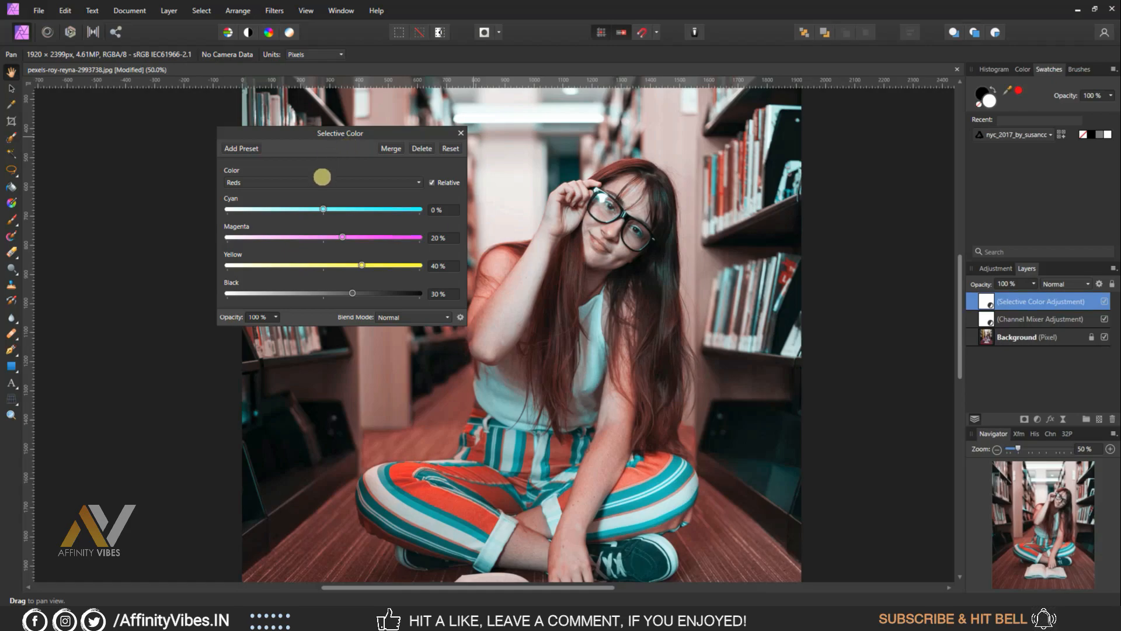
{"action": "left_click", "coordinate": [321, 182]}
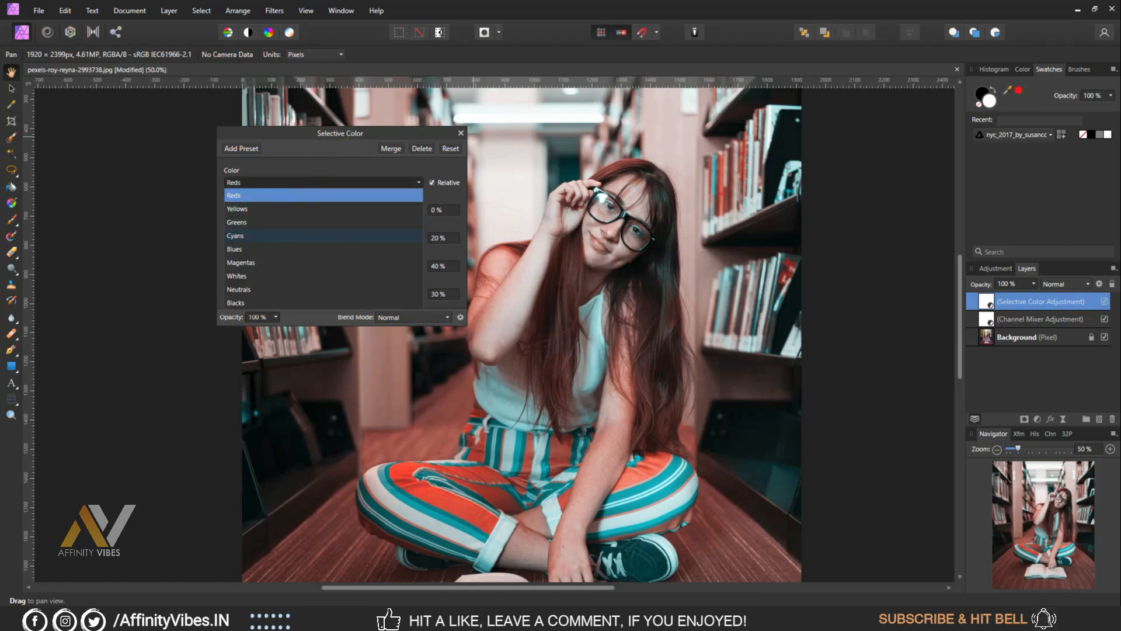
{"action": "left_click", "coordinate": [295, 235]}
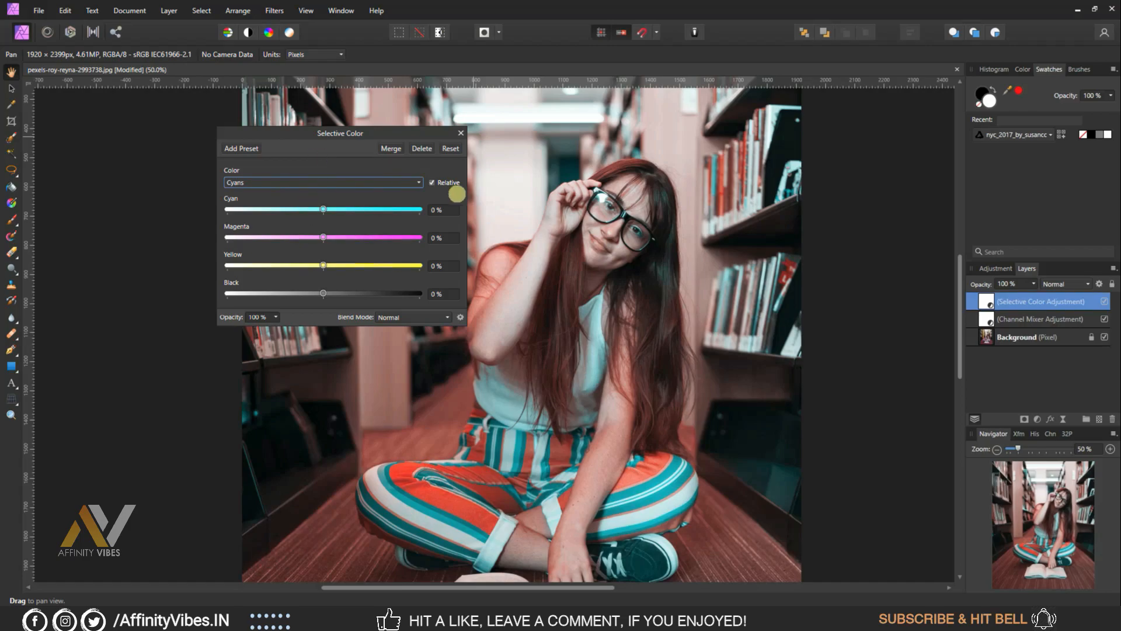
{"action": "left_click", "coordinate": [440, 209]}
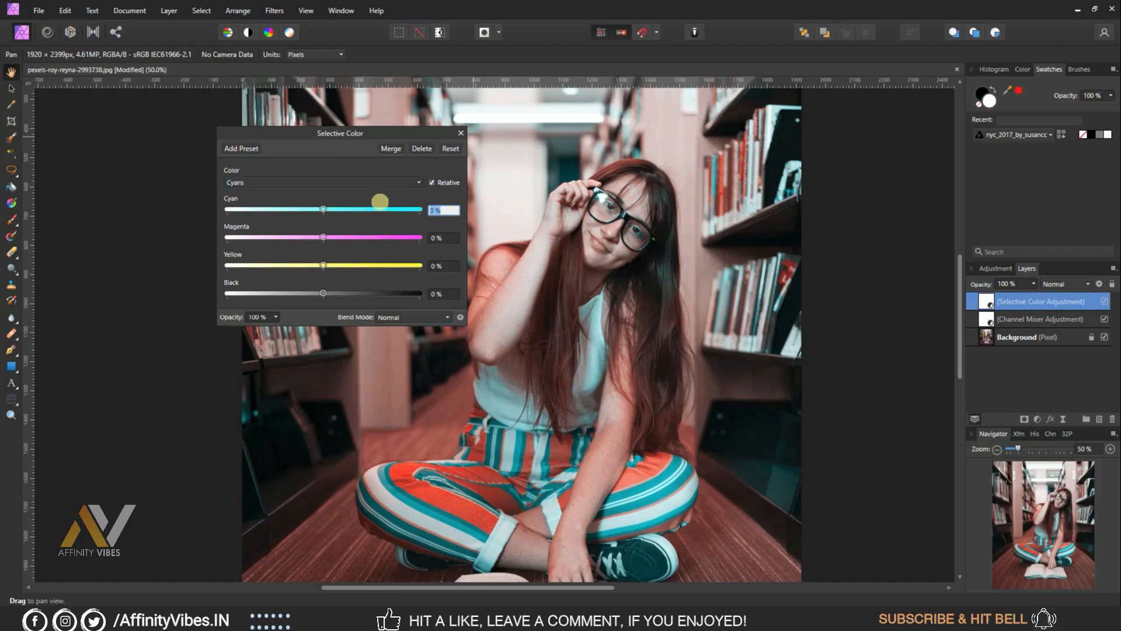
{"action": "left_click_drag", "start_coordinate": [322, 209], "coordinate": [372, 209]}
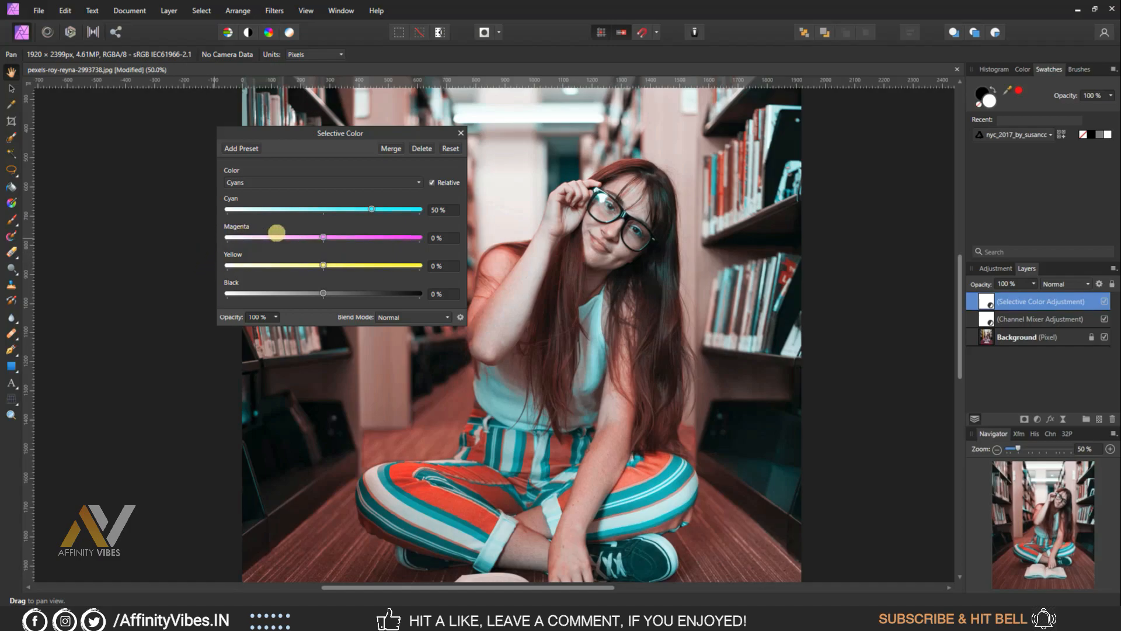
{"action": "left_click_drag", "start_coordinate": [324, 237], "coordinate": [371, 236]}
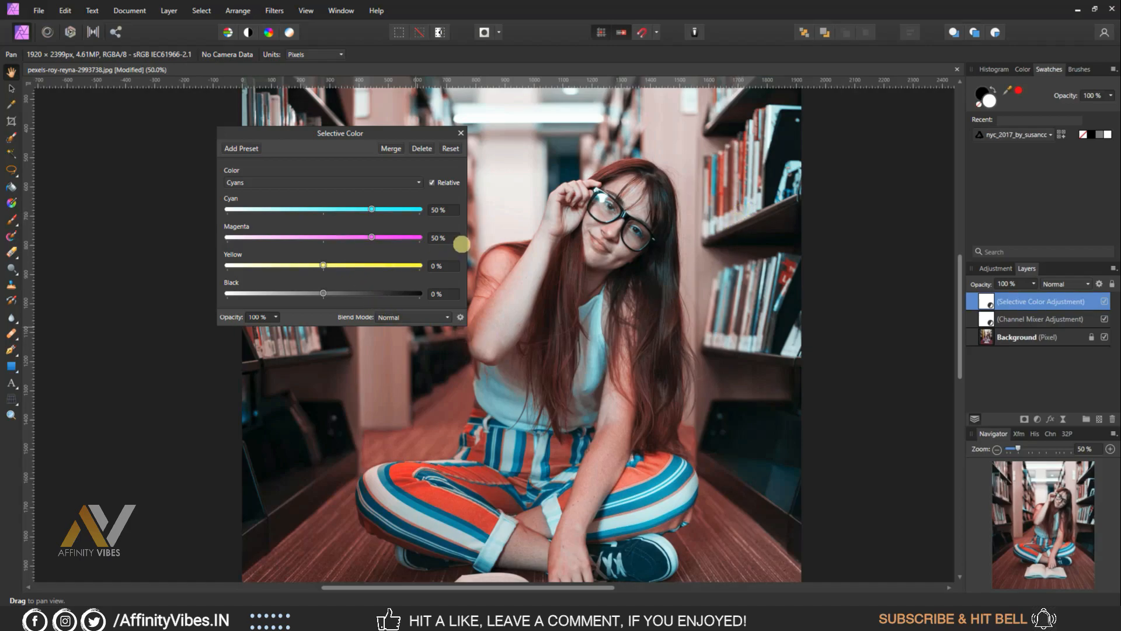
For the Whites in the Selective Color adjustment, set Cyan to 20% and Black to -20%
{"action": "left_click", "coordinate": [353, 182]}
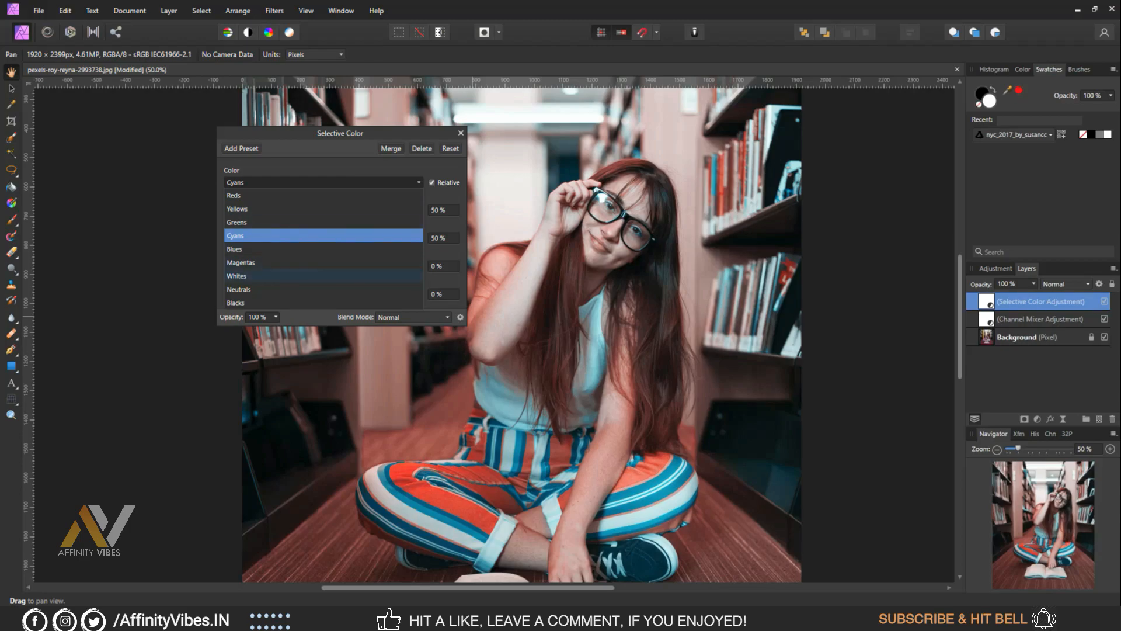
{"action": "left_click", "coordinate": [236, 276]}
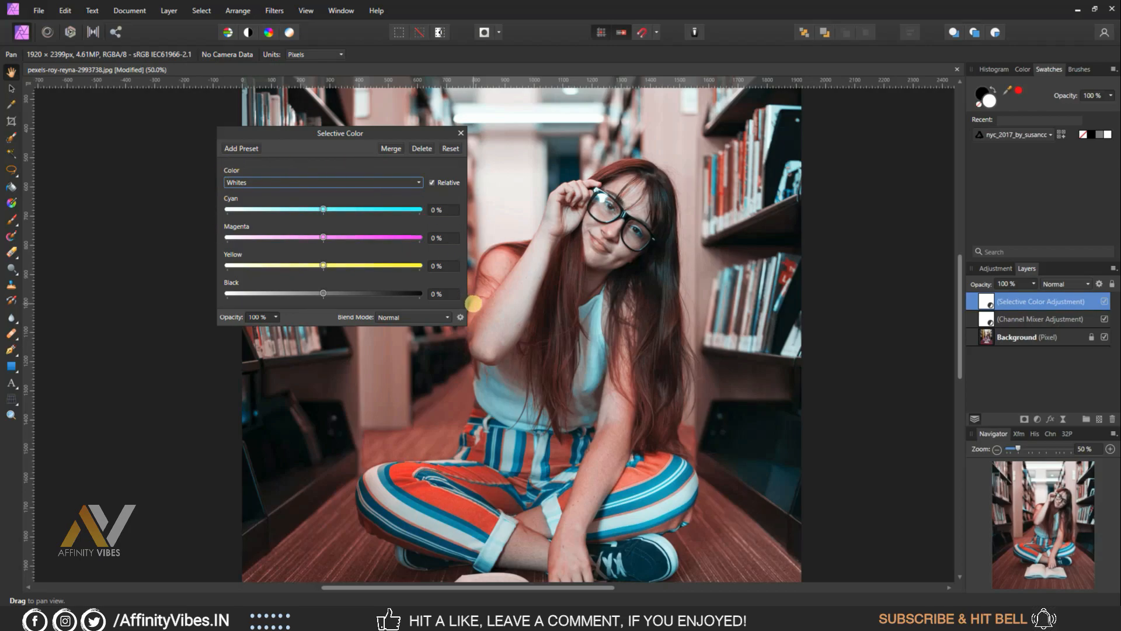
{"action": "left_click", "coordinate": [323, 210]}
{"action": "left_click_drag", "start_coordinate": [324, 211], "coordinate": [346, 212]}
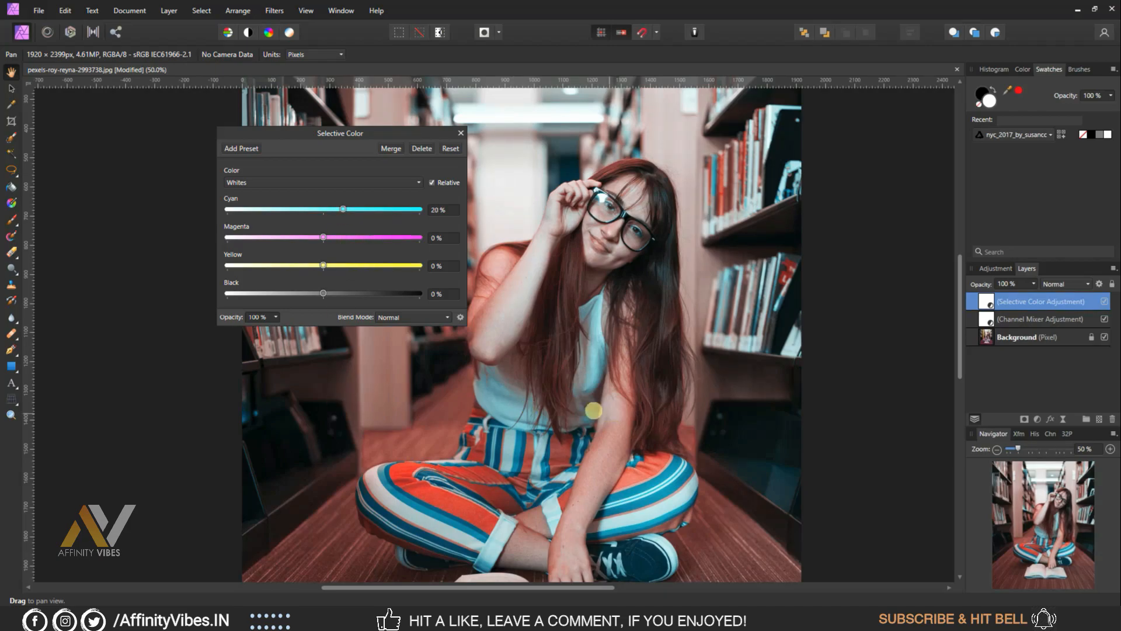
{"action": "left_click_drag", "start_coordinate": [323, 295], "coordinate": [303, 294]}
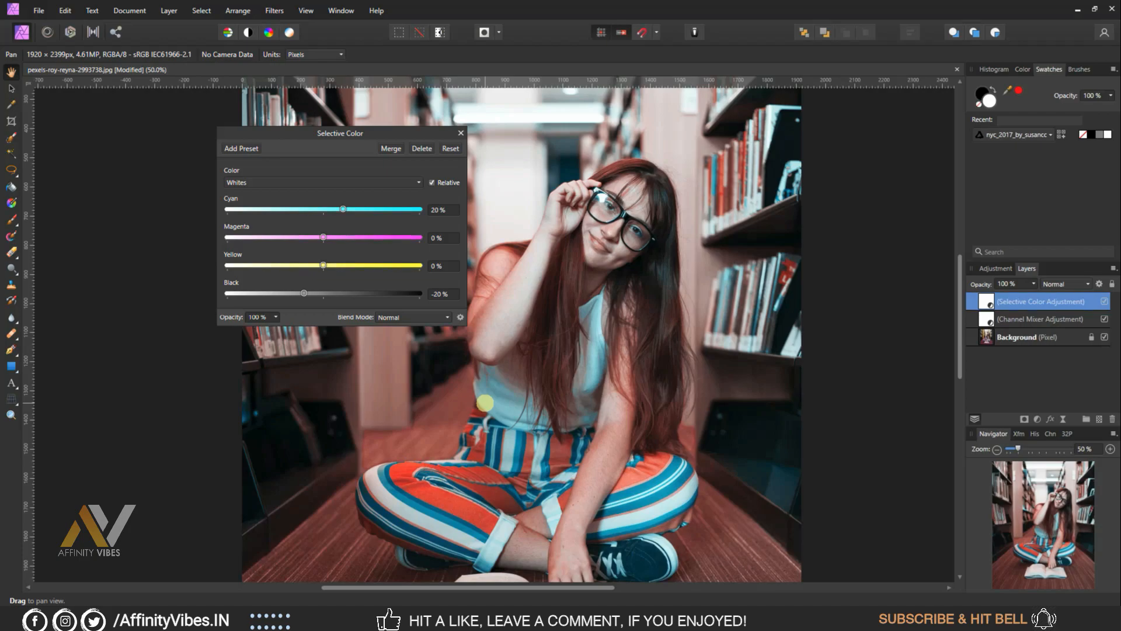
For the Neutrals in the Selective Color adjustment, set Cyan to -15% and Black to -5%
{"action": "left_click", "coordinate": [348, 182]}
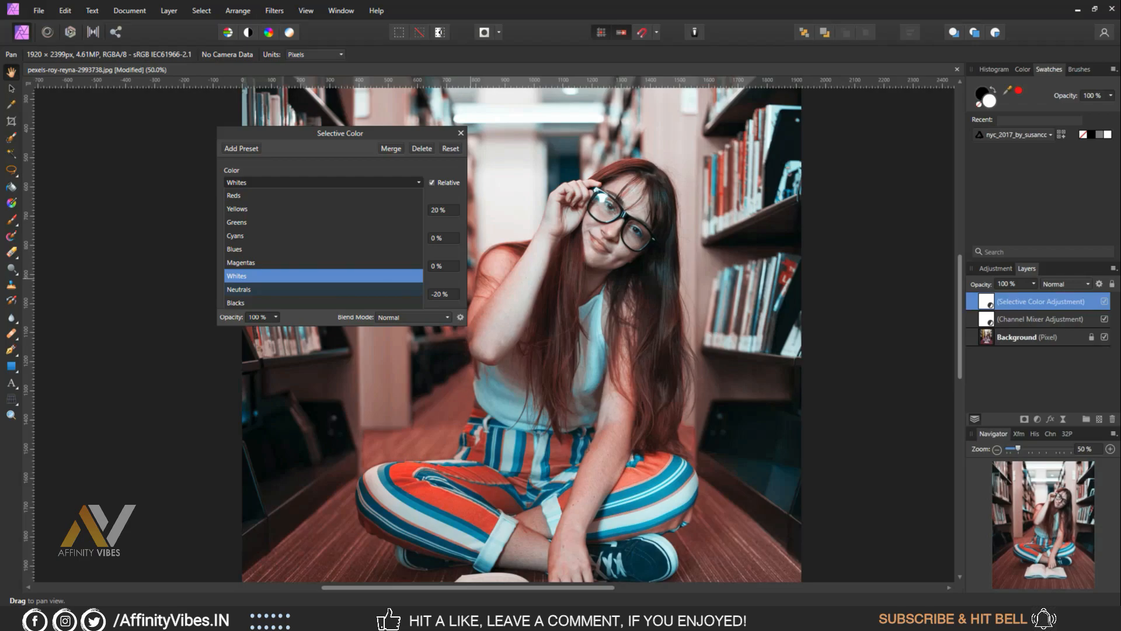
{"action": "left_click", "coordinate": [244, 289]}
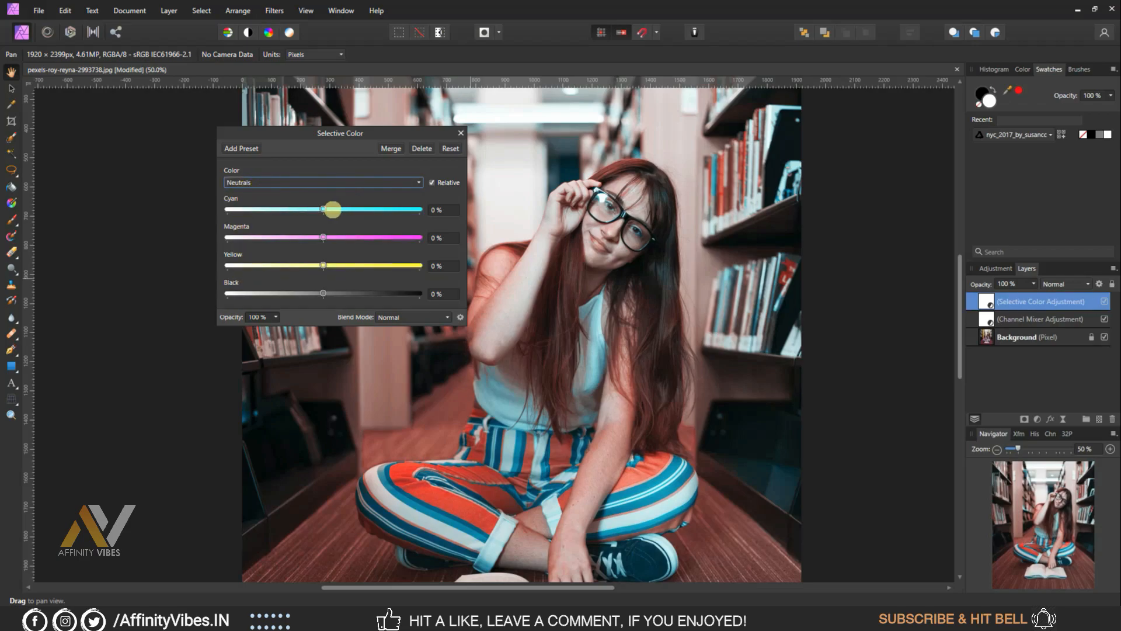
{"action": "left_click_drag", "start_coordinate": [324, 209], "coordinate": [310, 209]}
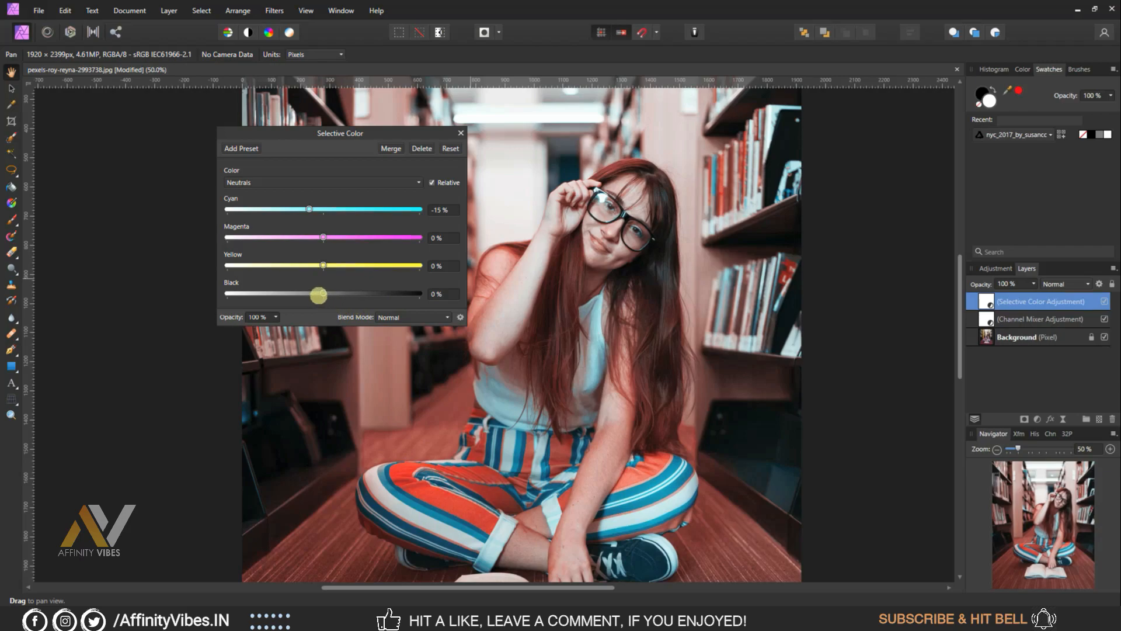
{"action": "left_click_drag", "start_coordinate": [324, 293], "coordinate": [319, 293]}
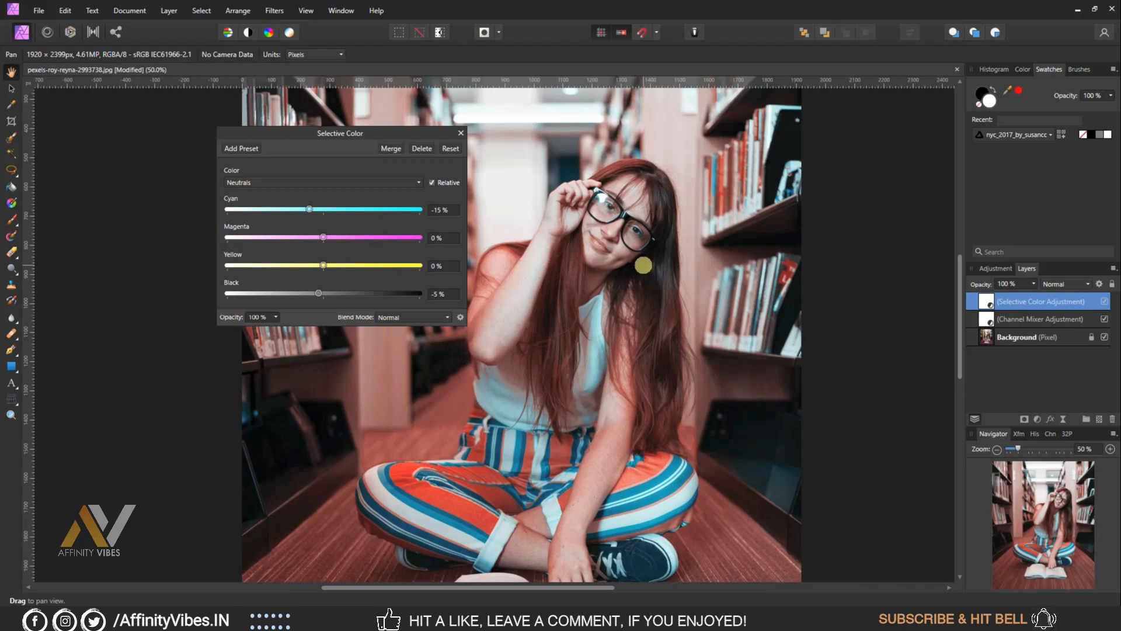
For the Blacks in the Selective Color adjustment, set Black to 10%, and close the dialog
{"action": "left_click", "coordinate": [326, 182]}
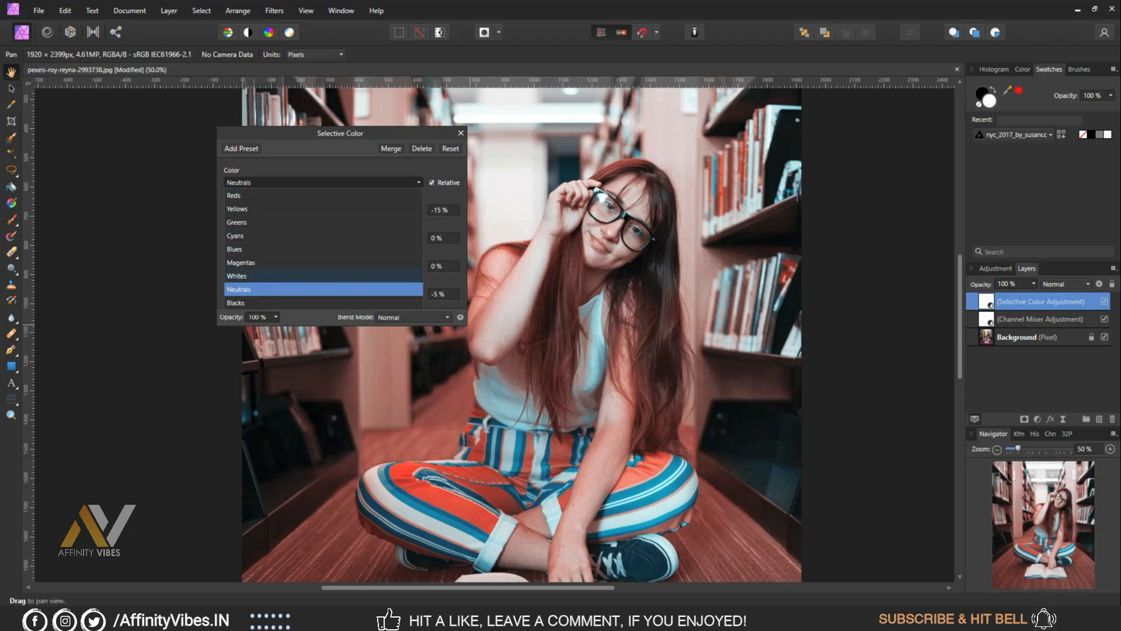
{"action": "left_click", "coordinate": [251, 303]}
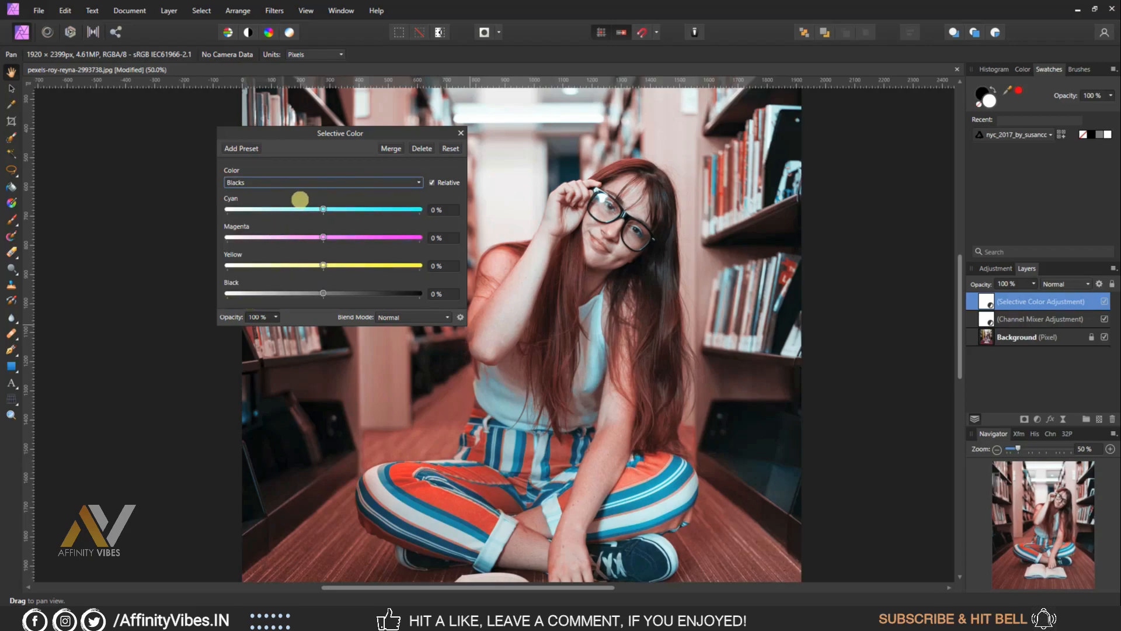
{"action": "left_click", "coordinate": [323, 292]}
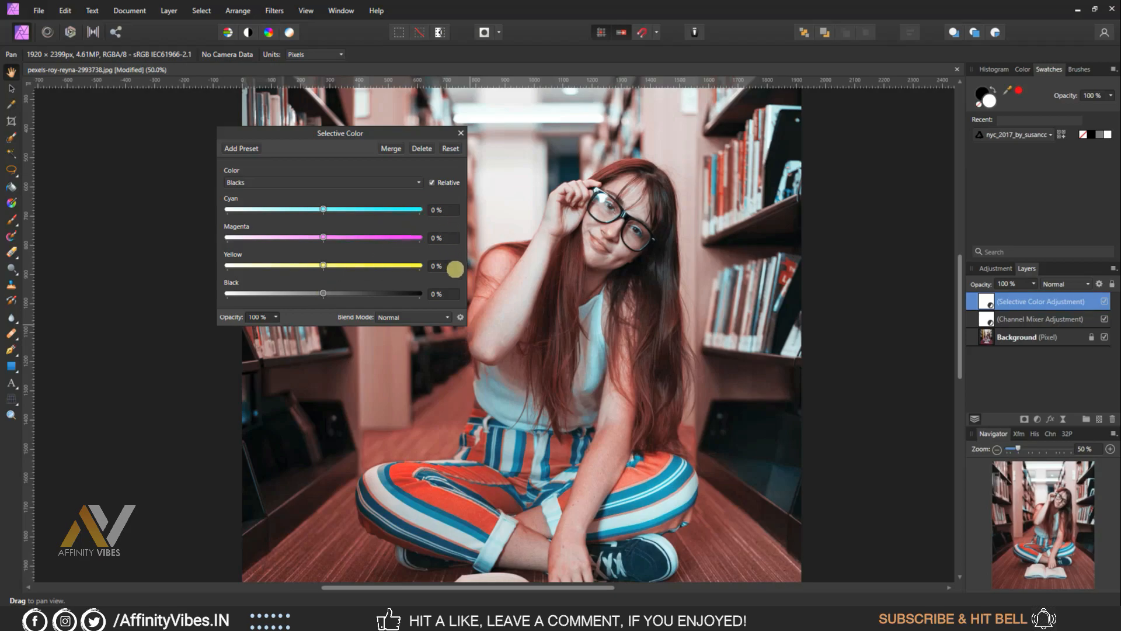
{"action": "left_click_drag", "start_coordinate": [323, 293], "coordinate": [333, 292]}
{"action": "left_click", "coordinate": [438, 293]}
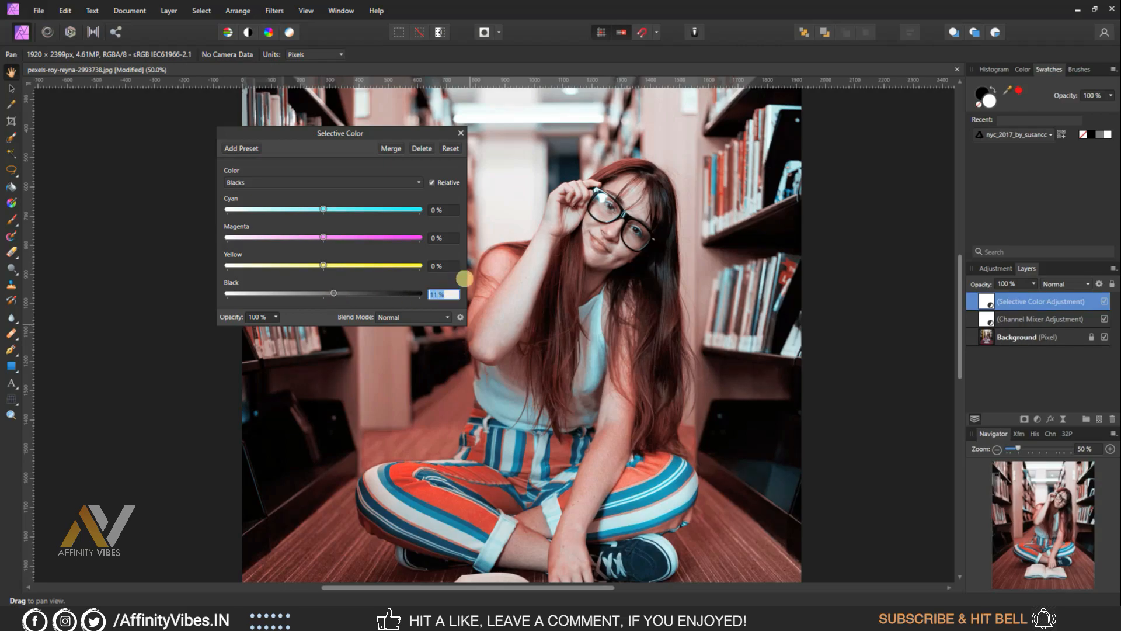
{"action": "type", "text": "10"}
{"action": "key", "text": "Return"}
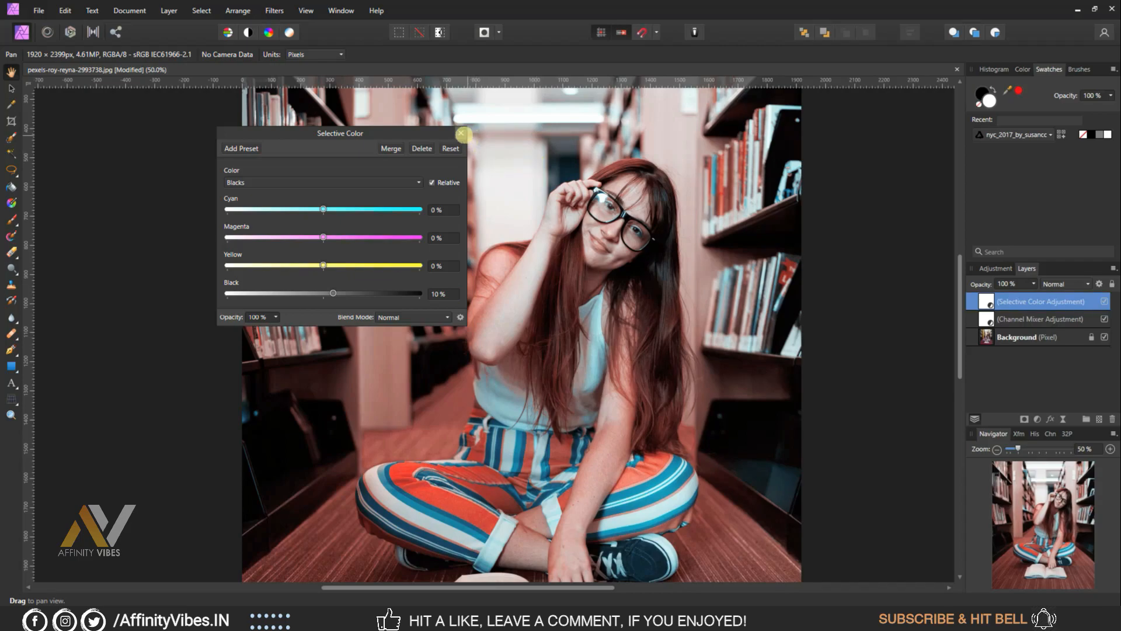
{"action": "left_click", "coordinate": [461, 134]}
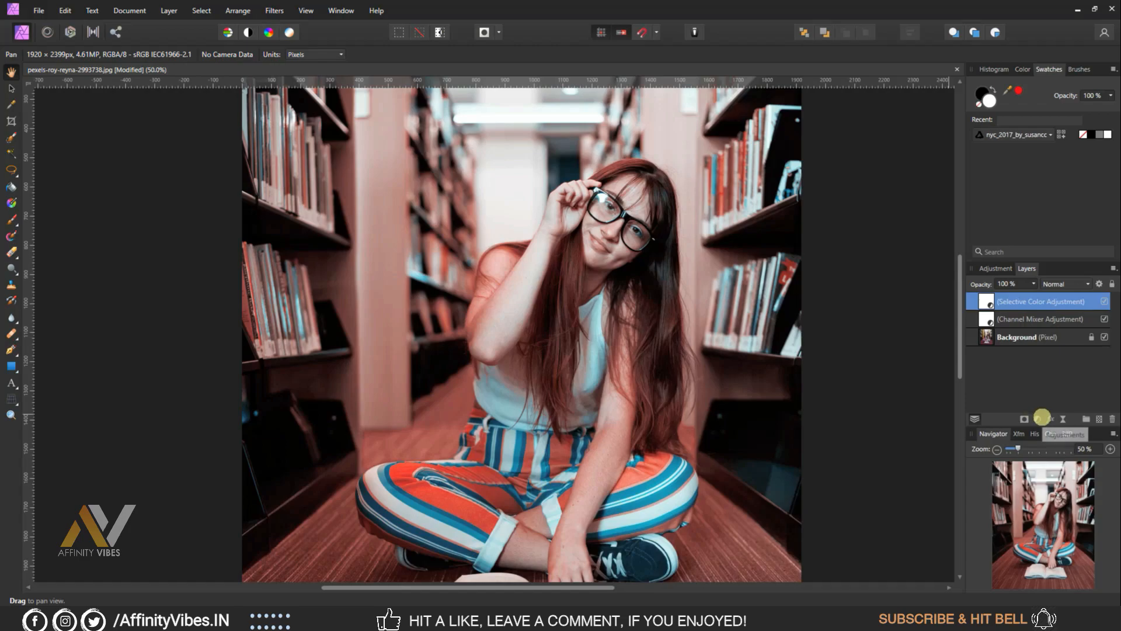
Add a Color Balance adjustment layer above the Selective Color one and move its dialog clear of the woman's face
{"action": "left_click", "coordinate": [1038, 419]}
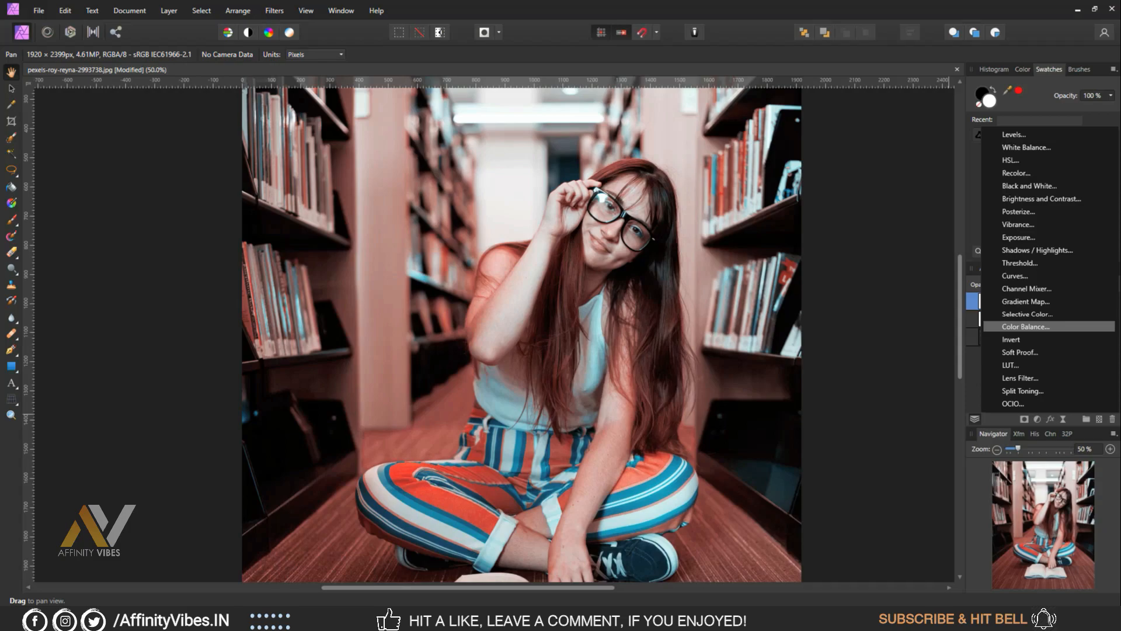
{"action": "left_click", "coordinate": [1028, 326]}
{"action": "left_click_drag", "start_coordinate": [341, 148], "coordinate": [370, 153]}
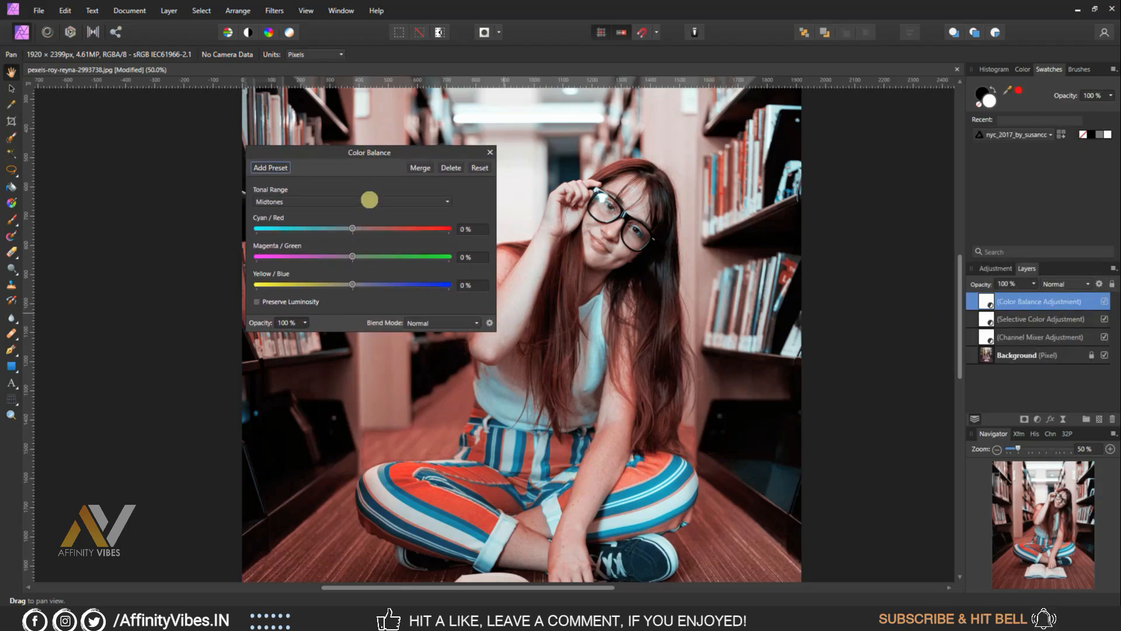
For the Shadows in the Color Balance adjustment, set Cyan / Red to 10%
{"action": "left_click", "coordinate": [369, 200]}
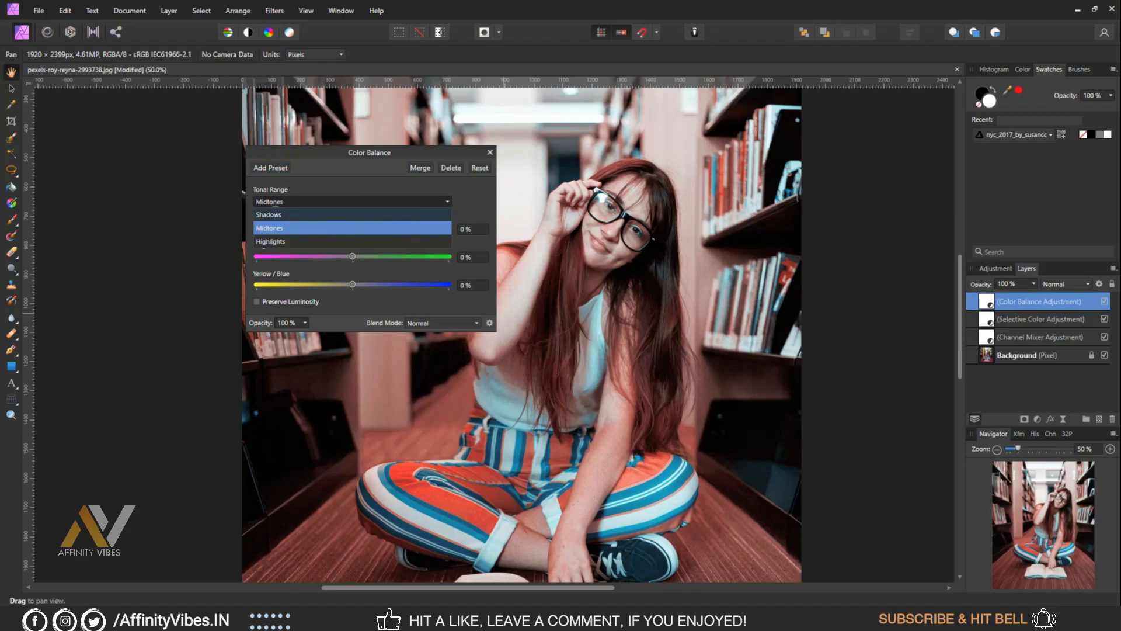
{"action": "left_click", "coordinate": [283, 214]}
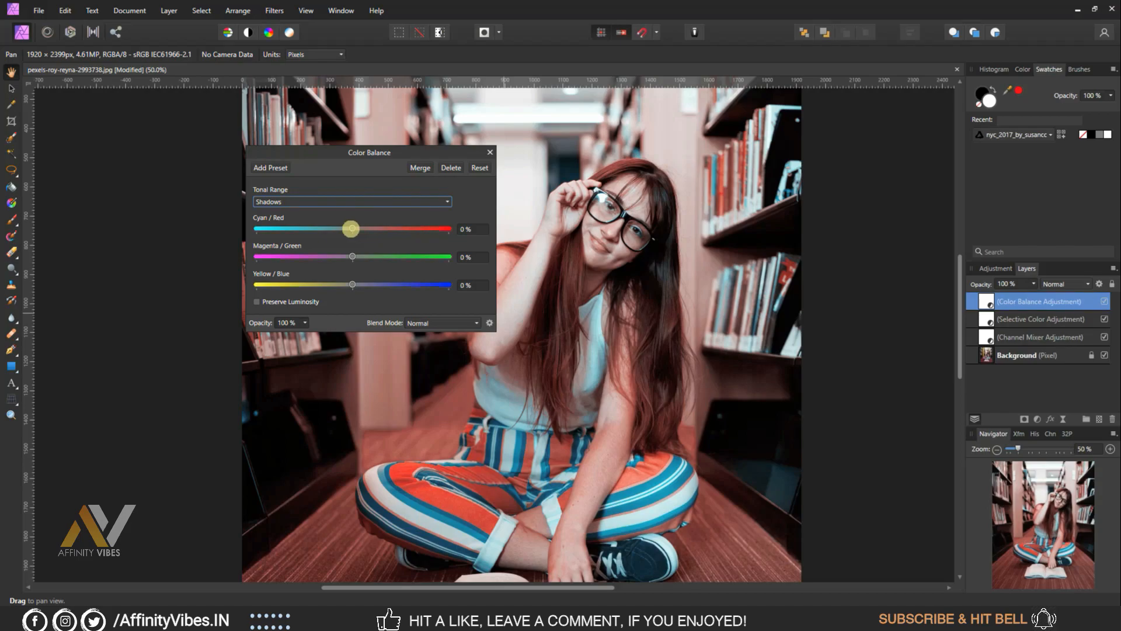
{"action": "left_click_drag", "start_coordinate": [350, 229], "coordinate": [343, 228]}
{"action": "left_click", "coordinate": [467, 229]}
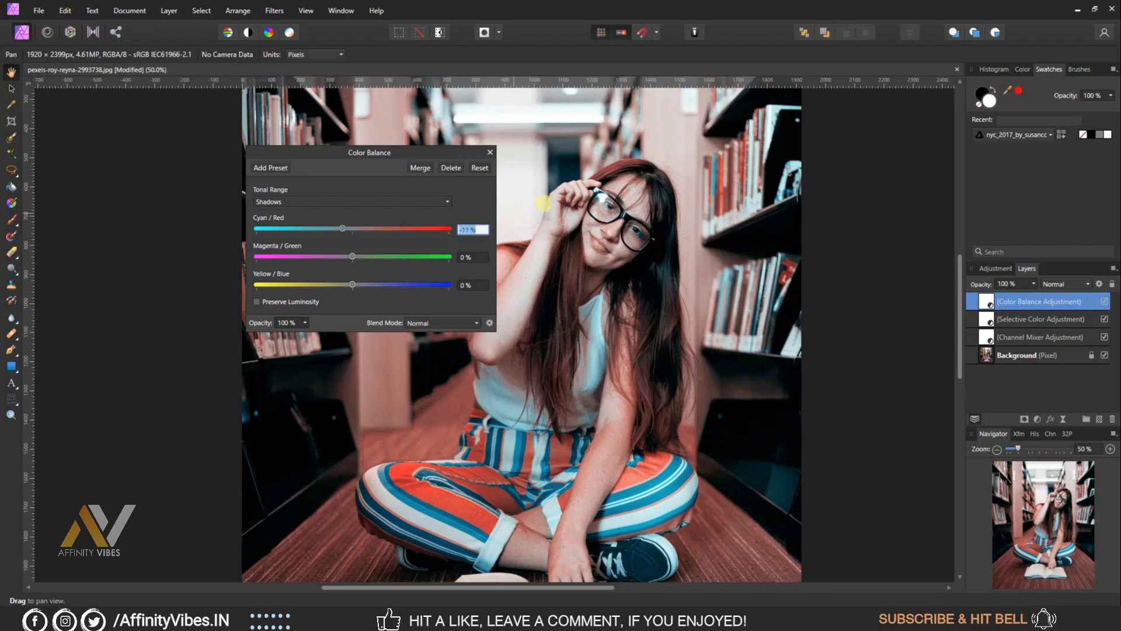
{"action": "type", "text": "10"}
{"action": "key", "text": "Return"}
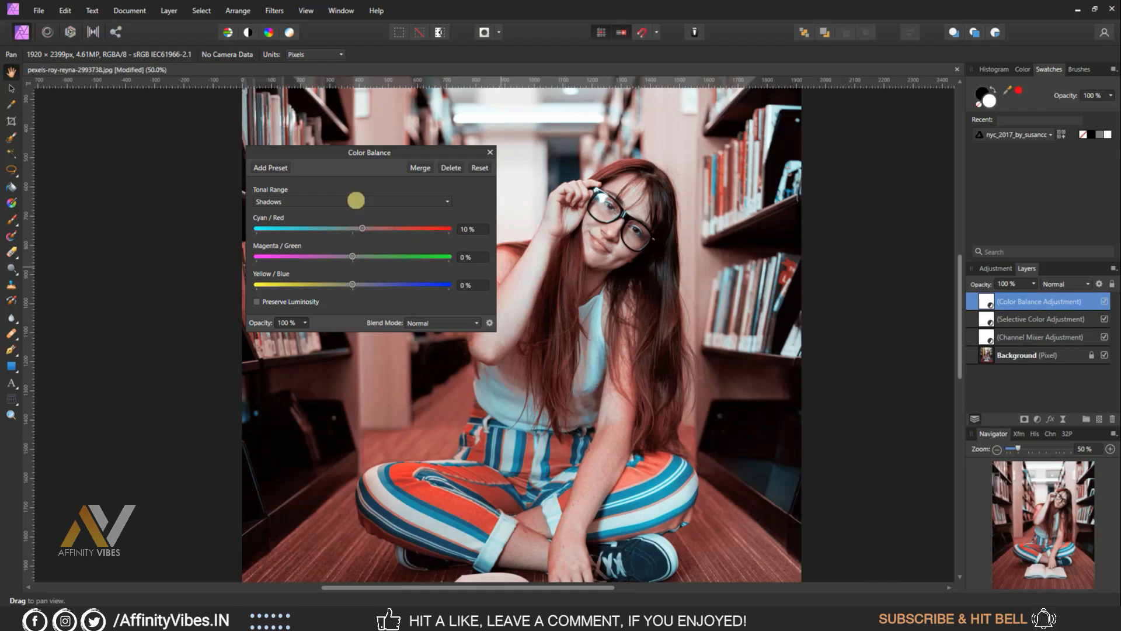
For the Midtones in the Color Balance adjustment, set Yellow / Blue to -10%
{"action": "left_click", "coordinate": [355, 201]}
{"action": "left_click", "coordinate": [277, 228]}
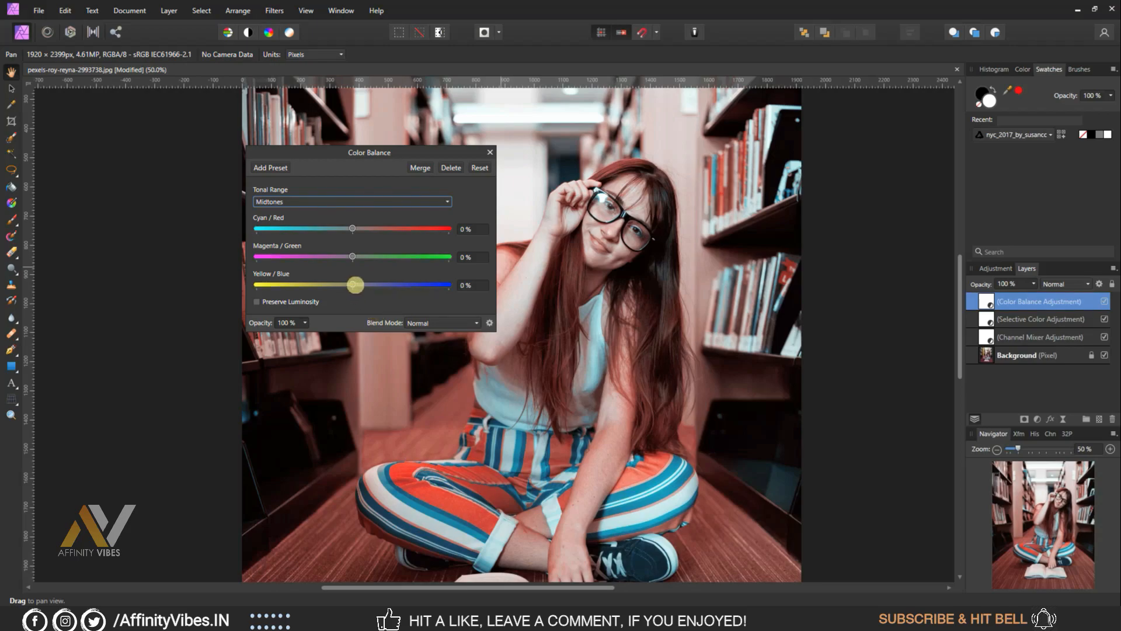
{"action": "left_click_drag", "start_coordinate": [355, 285], "coordinate": [343, 285]}
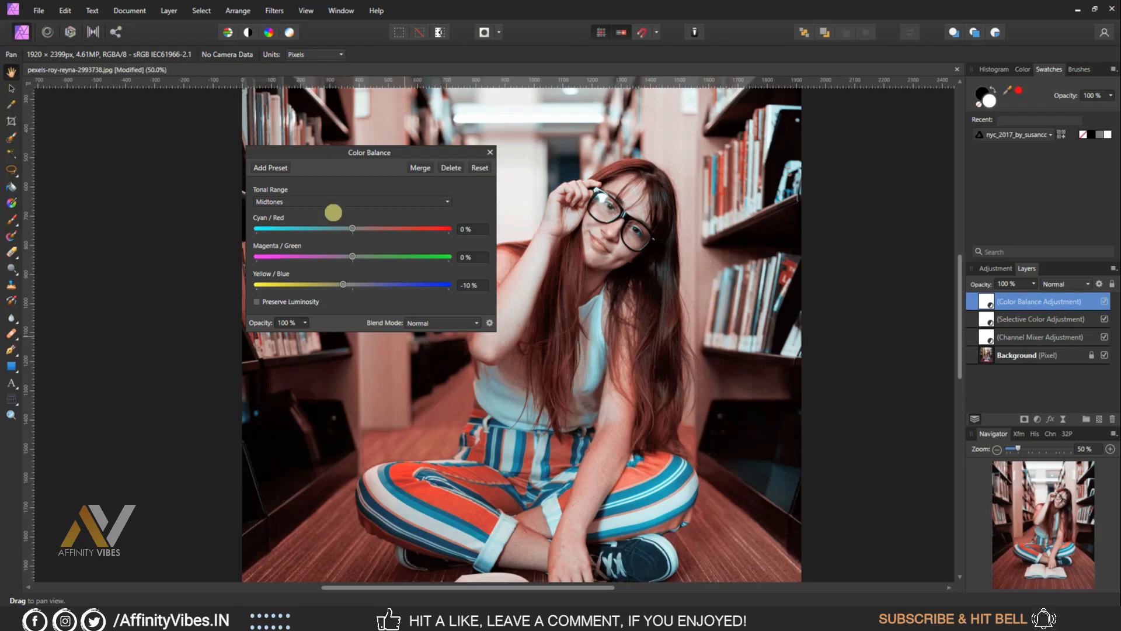
For the Highlights in the Color Balance adjustment, set Cyan / Red to 10%, and close the dialog
{"action": "left_click", "coordinate": [334, 199]}
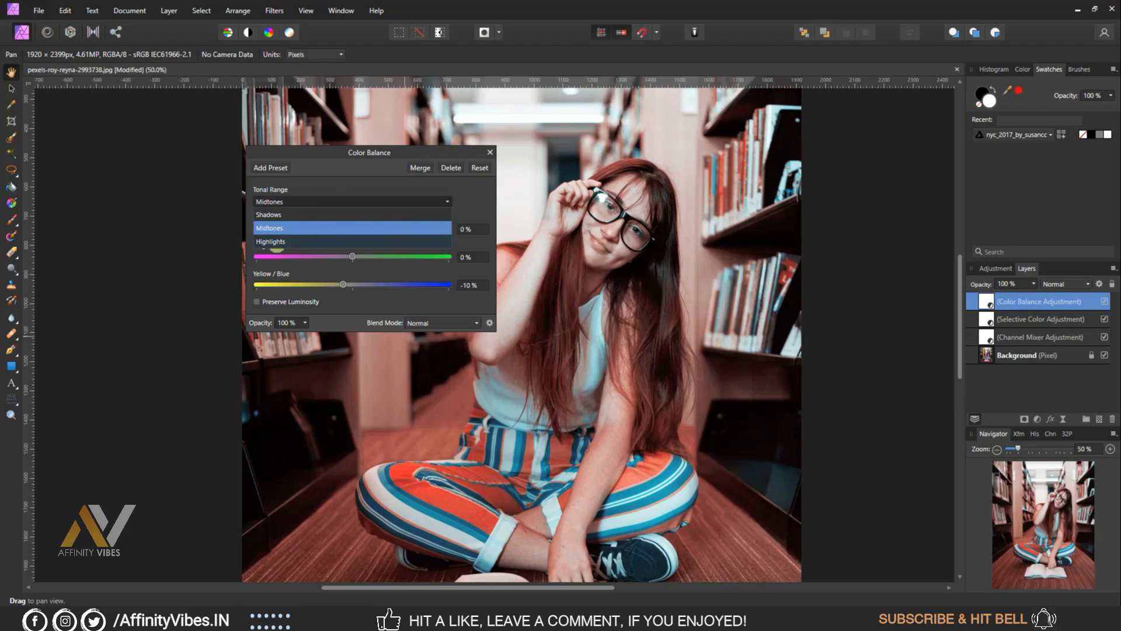
{"action": "left_click", "coordinate": [276, 242]}
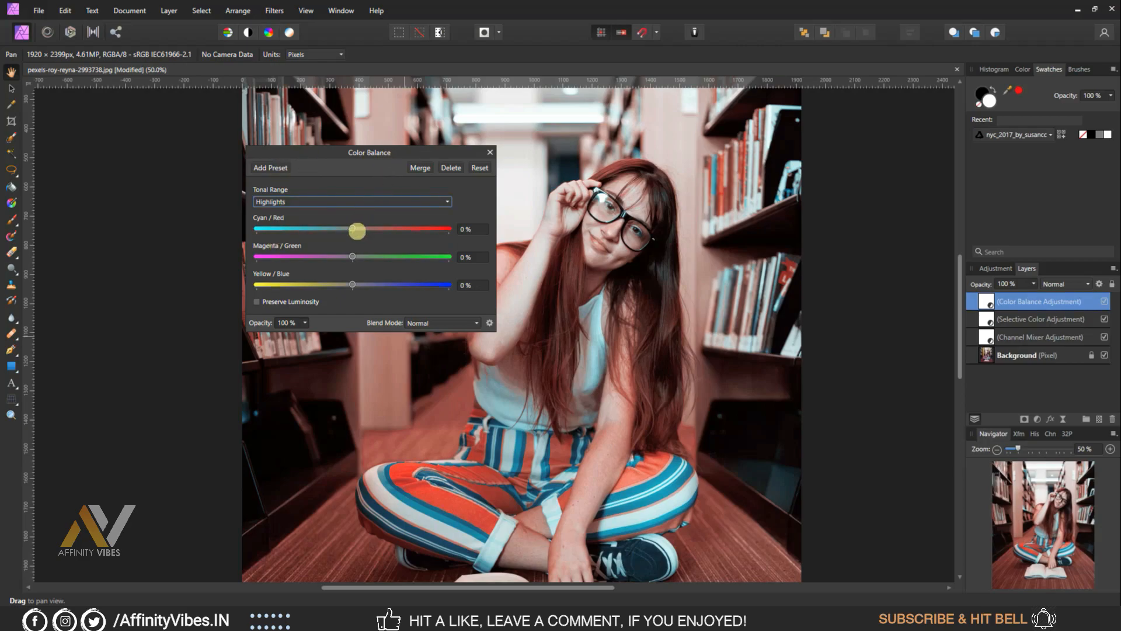
{"action": "left_click_drag", "start_coordinate": [352, 228], "coordinate": [361, 229]}
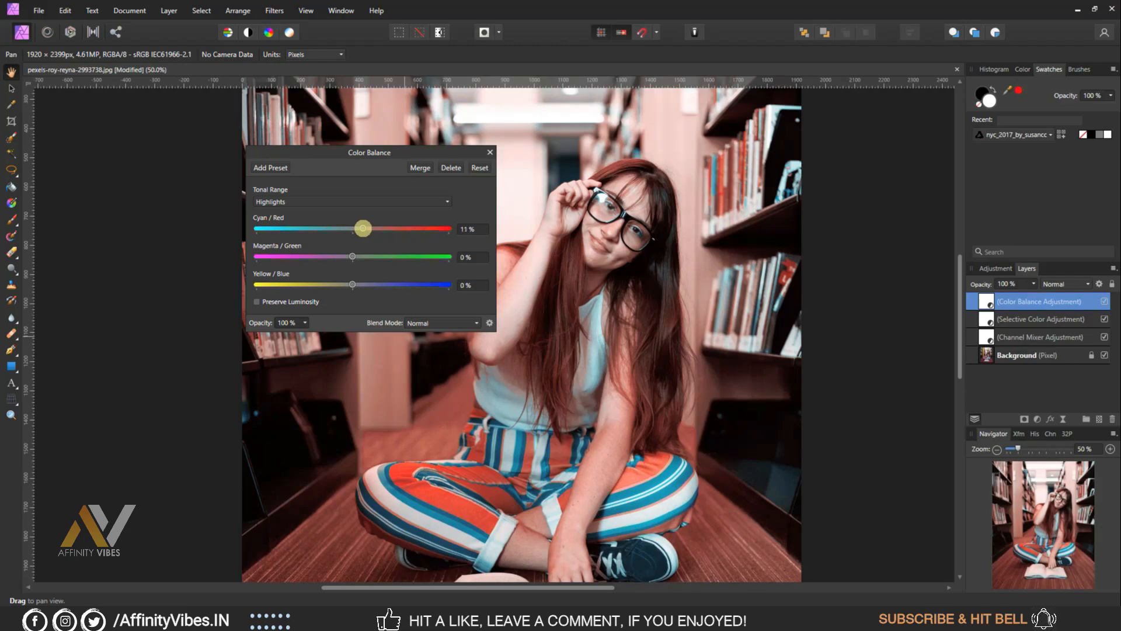
{"action": "left_click", "coordinate": [473, 229]}
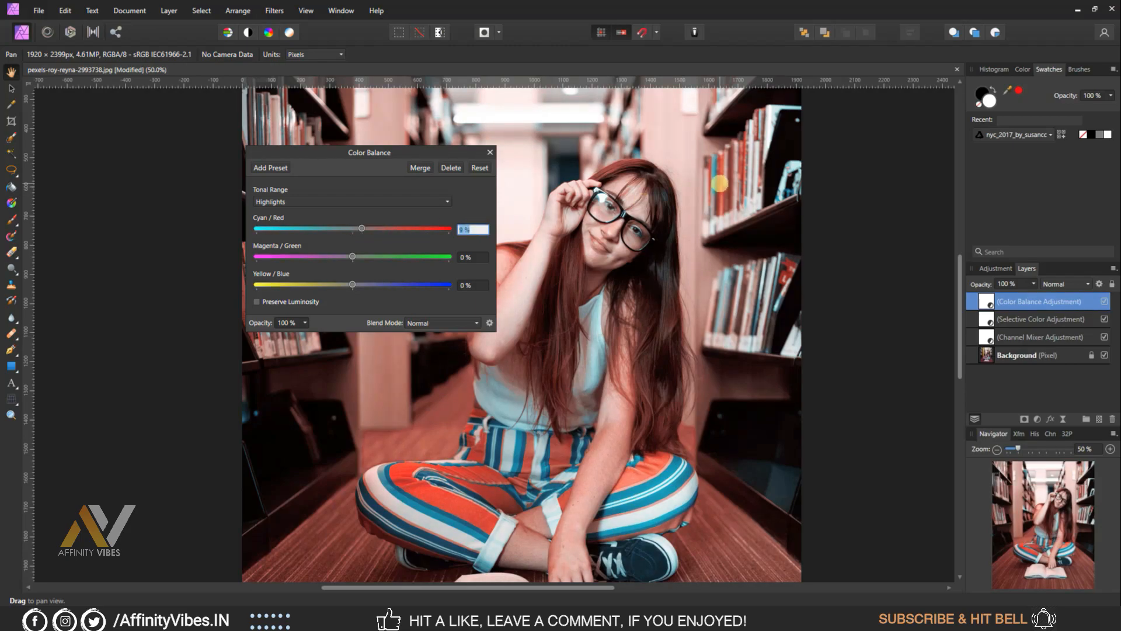
{"action": "type", "text": "10"}
{"action": "key", "text": "Return"}
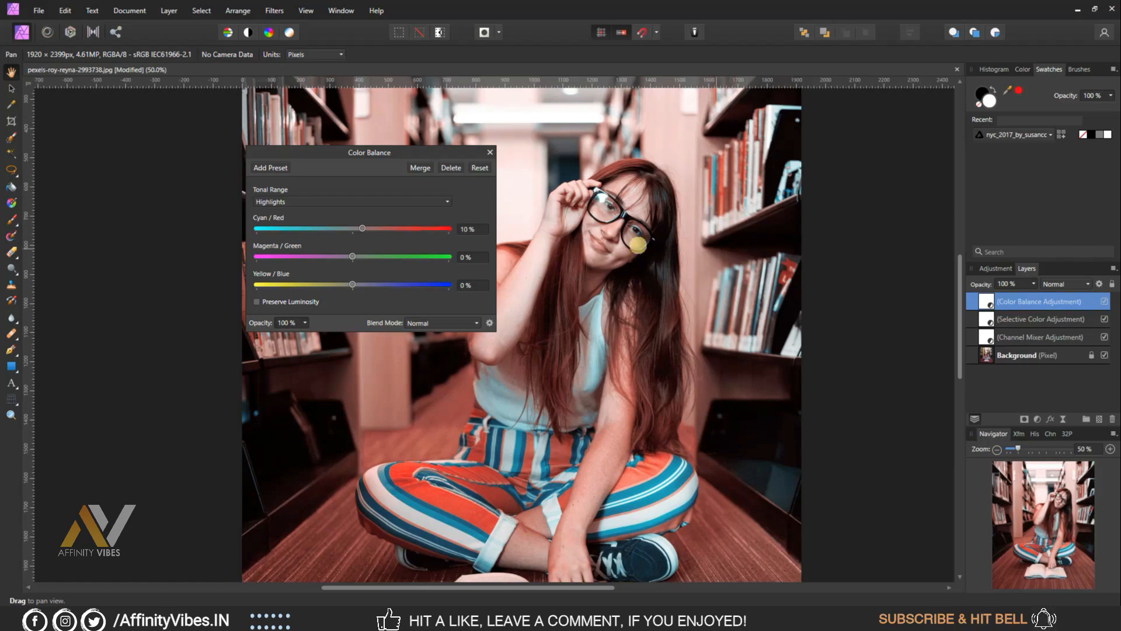
{"action": "left_click", "coordinate": [490, 152]}
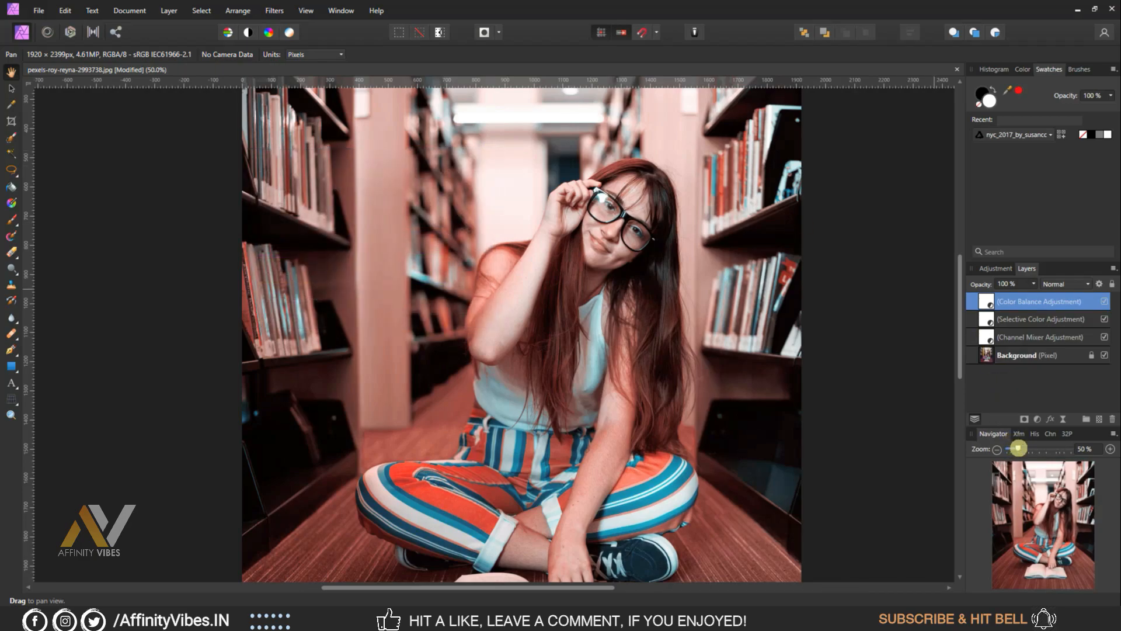
Add a Curves adjustment layer above the Color Balance one and place its dialog beside the woman's face
{"action": "left_click_drag", "start_coordinate": [1019, 448], "coordinate": [1025, 448]}
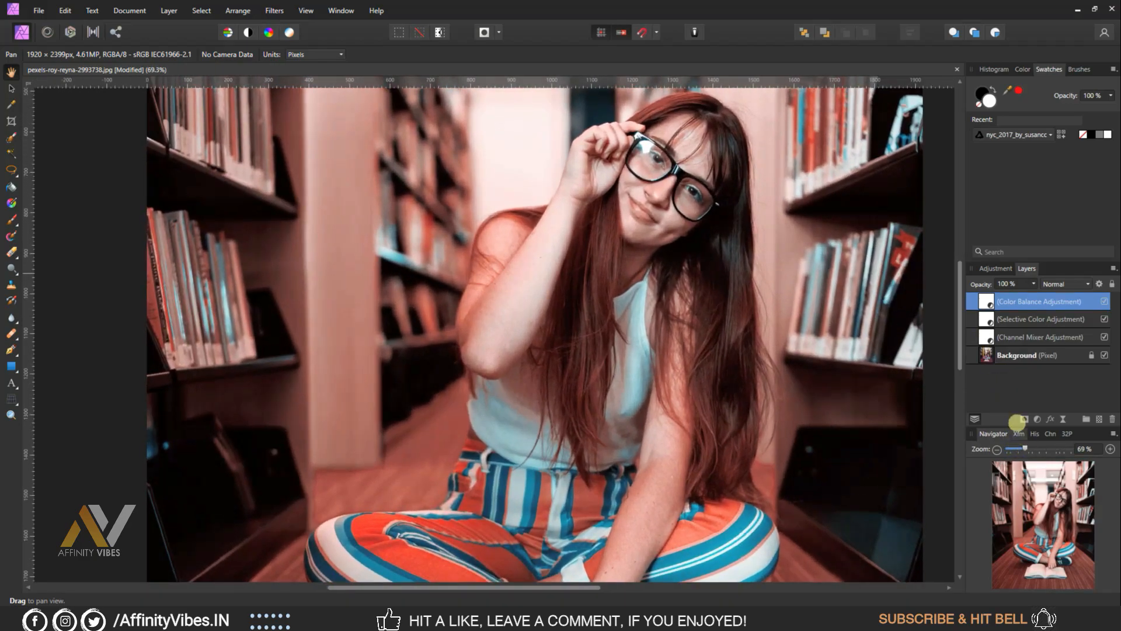
{"action": "mouse_move", "coordinate": [957, 330]}
{"action": "left_mouse_down"}
{"action": "mouse_move", "coordinate": [958, 314]}
{"action": "mouse_move", "coordinate": [958, 324]}
{"action": "left_mouse_up"}
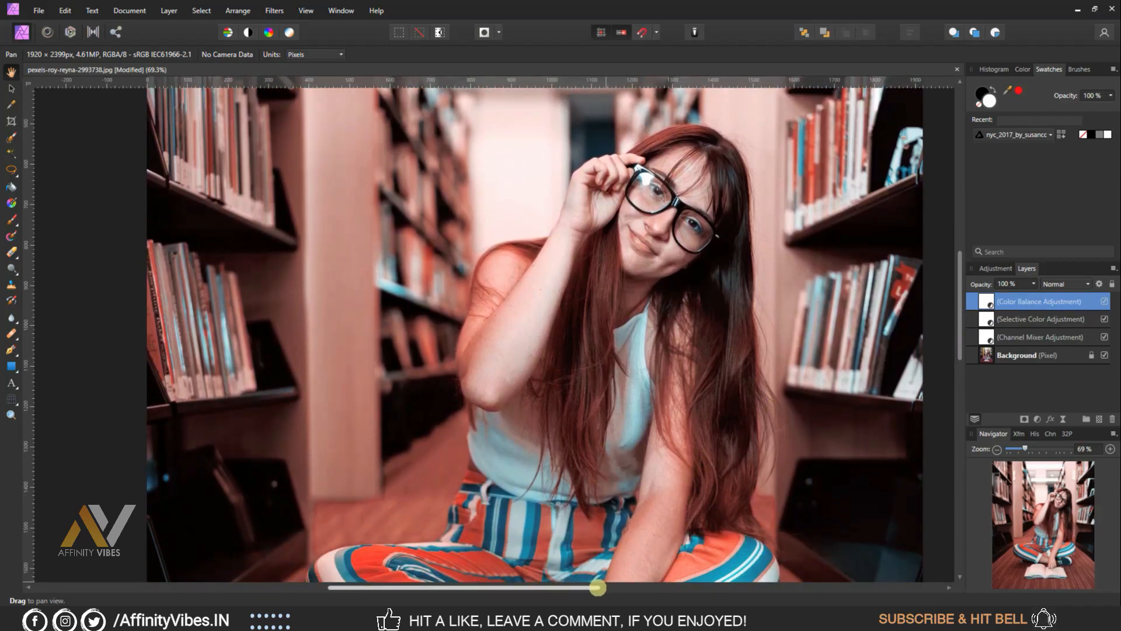
{"action": "left_click_drag", "start_coordinate": [597, 587], "coordinate": [609, 588]}
{"action": "left_click", "coordinate": [1037, 418]}
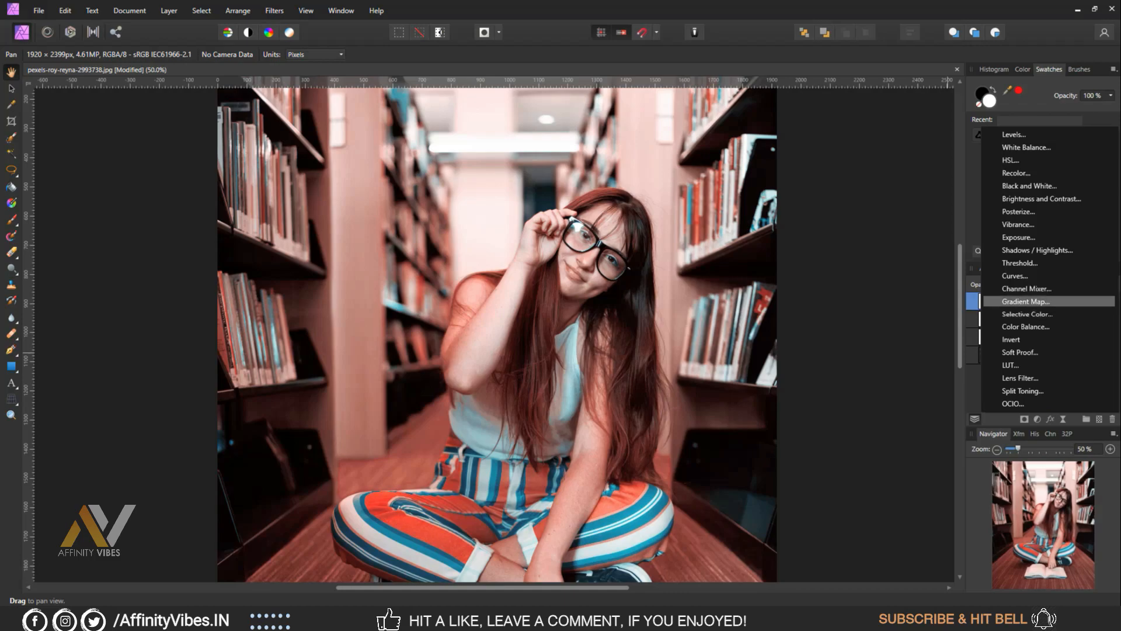
{"action": "left_click", "coordinate": [1015, 276]}
{"action": "left_click_drag", "start_coordinate": [359, 33], "coordinate": [344, 149]}
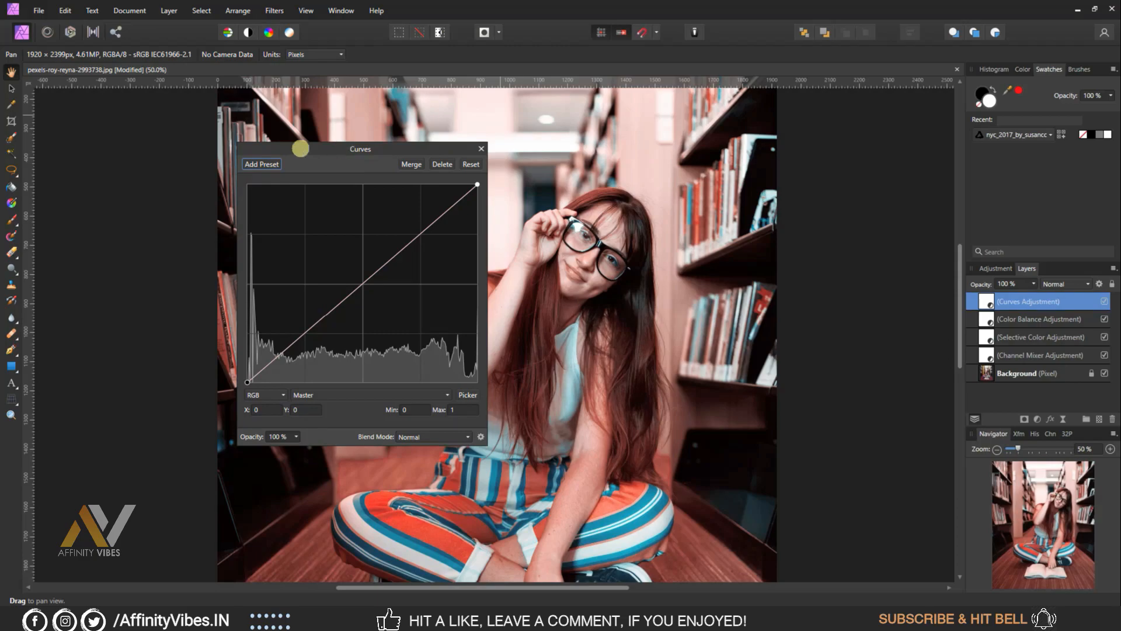
On the Red channel curve, raise the black point's output to about 0.034, lower the white point's to about 0.956, and close the dialog
{"action": "left_click", "coordinate": [344, 395]}
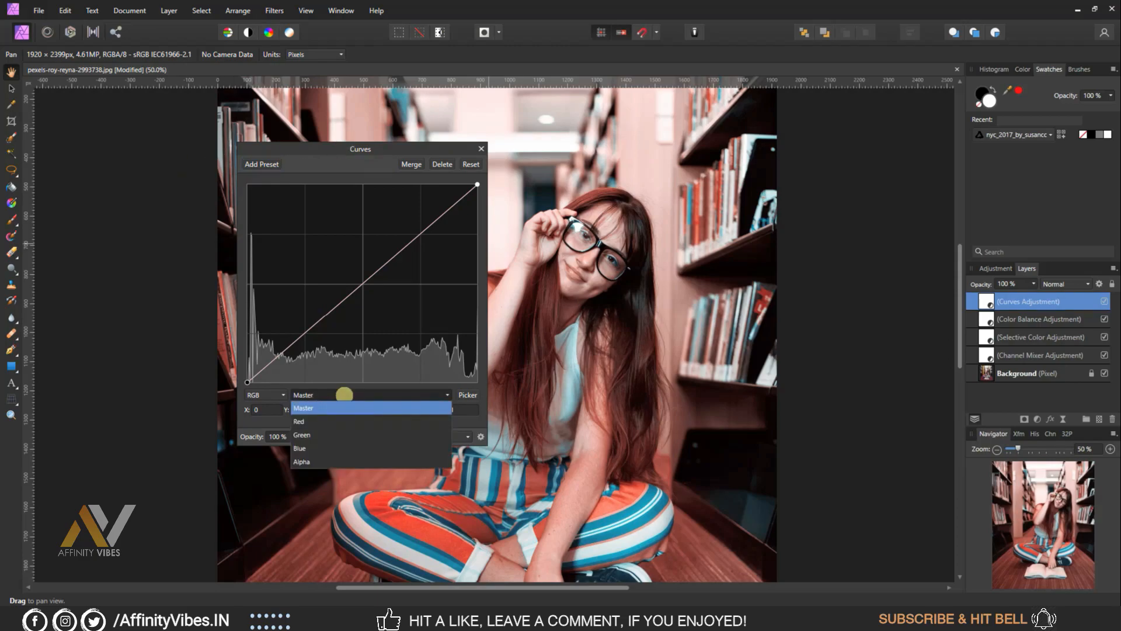
{"action": "left_click", "coordinate": [315, 421]}
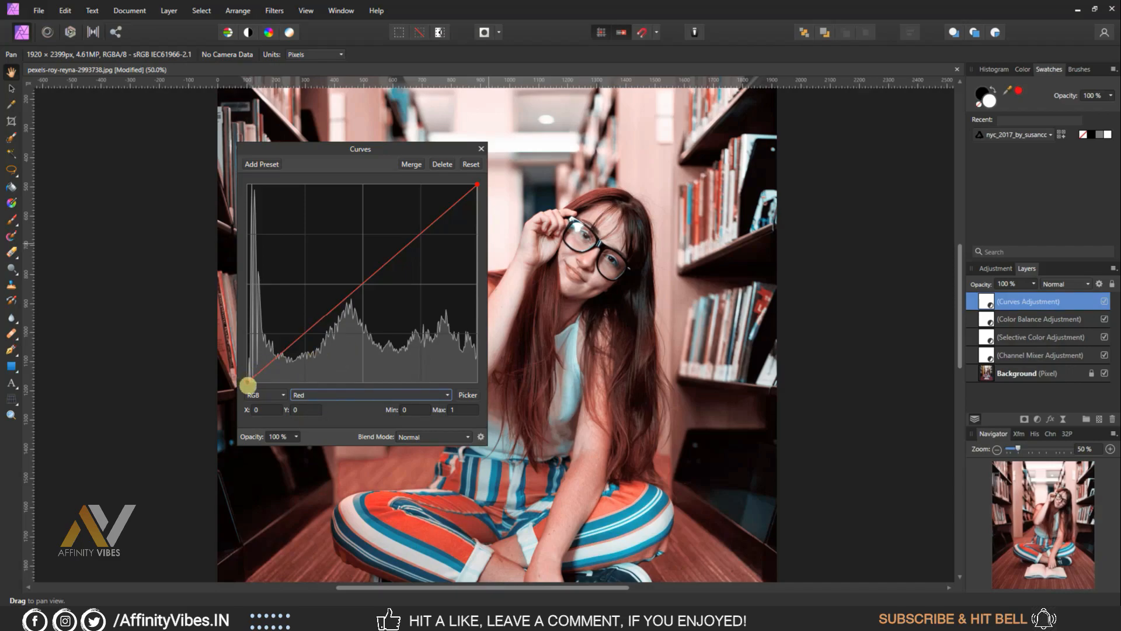
{"action": "left_click", "coordinate": [248, 383]}
{"action": "left_click_drag", "start_coordinate": [248, 383], "coordinate": [238, 375]}
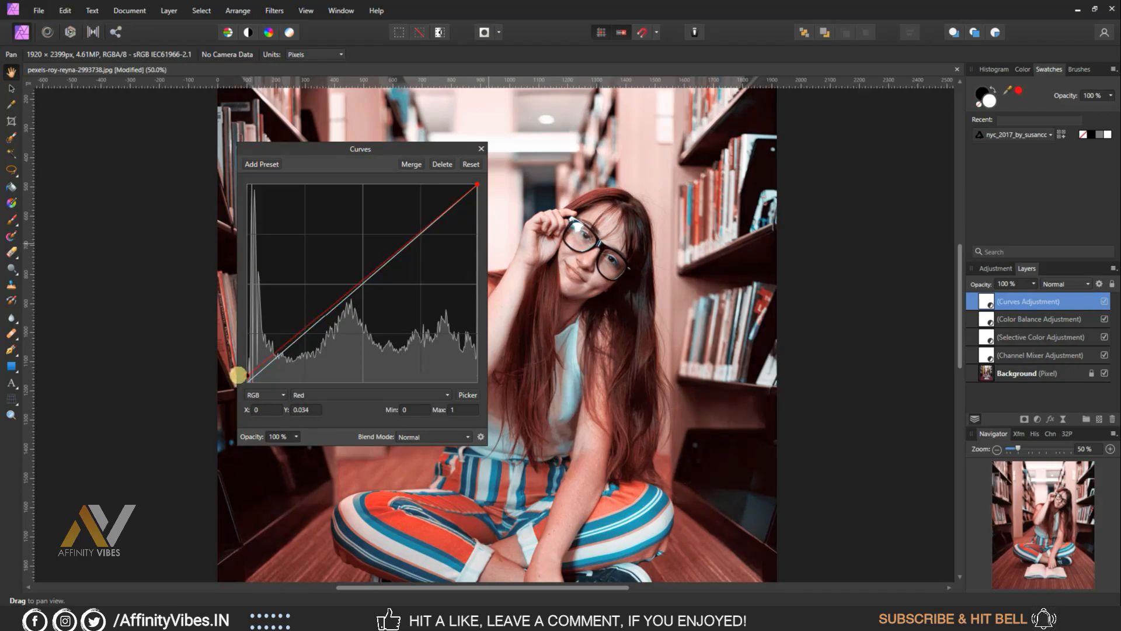
{"action": "left_click", "coordinate": [477, 185]}
{"action": "left_click_drag", "start_coordinate": [477, 185], "coordinate": [478, 193]}
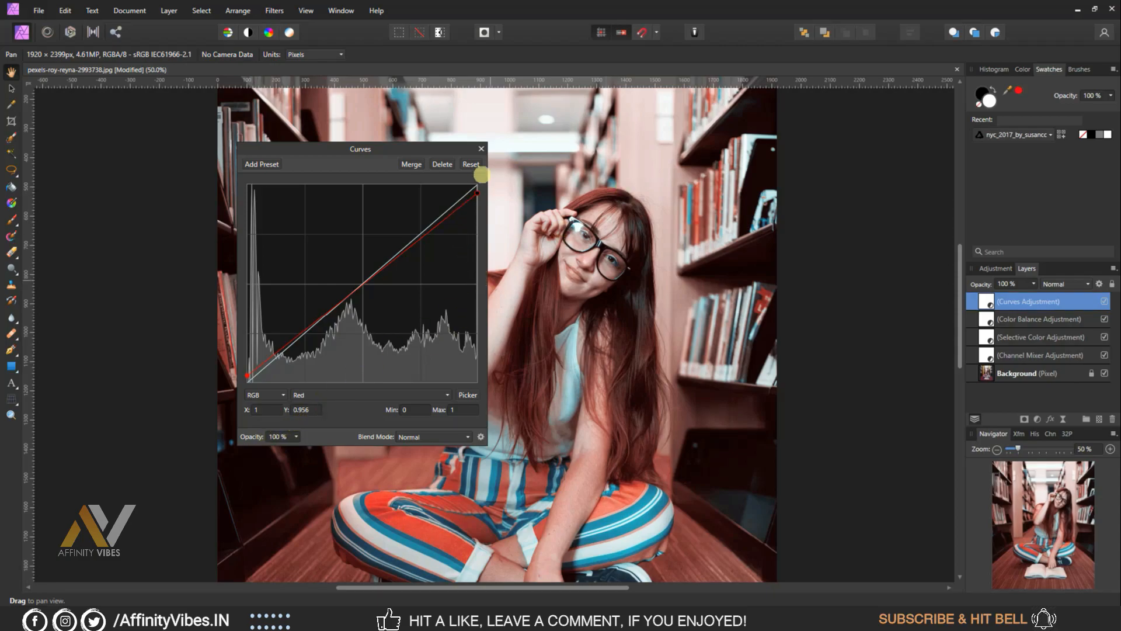
{"action": "left_click", "coordinate": [481, 148]}
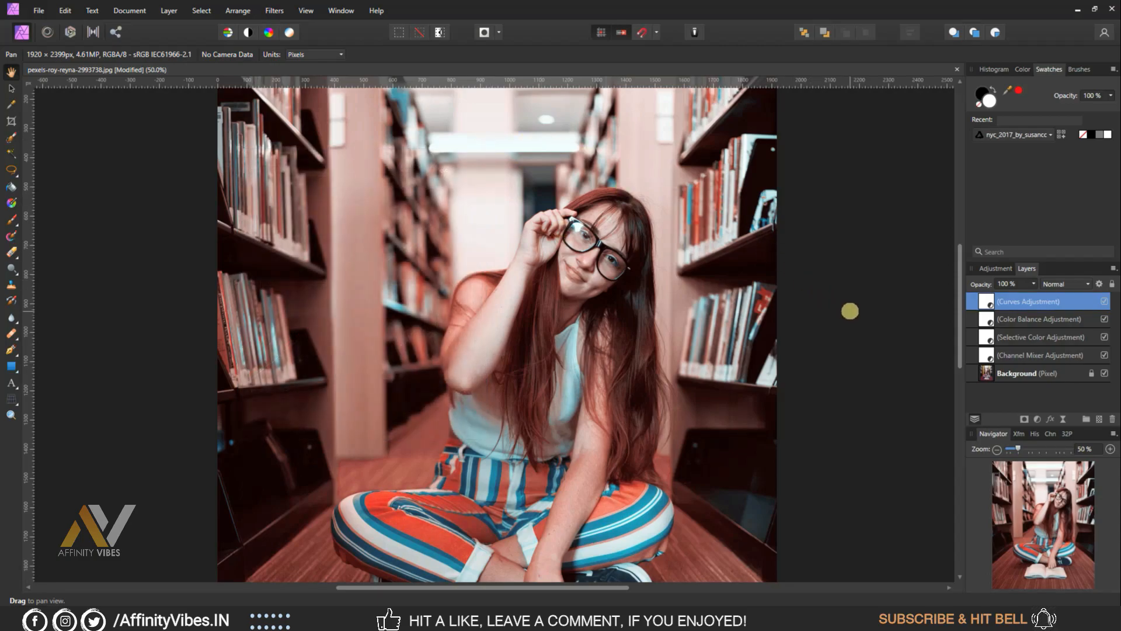
Export the color grade as a .cube LUT titled "Red & Teal" and save the file
{"action": "key", "text": "ctrl+minus"}
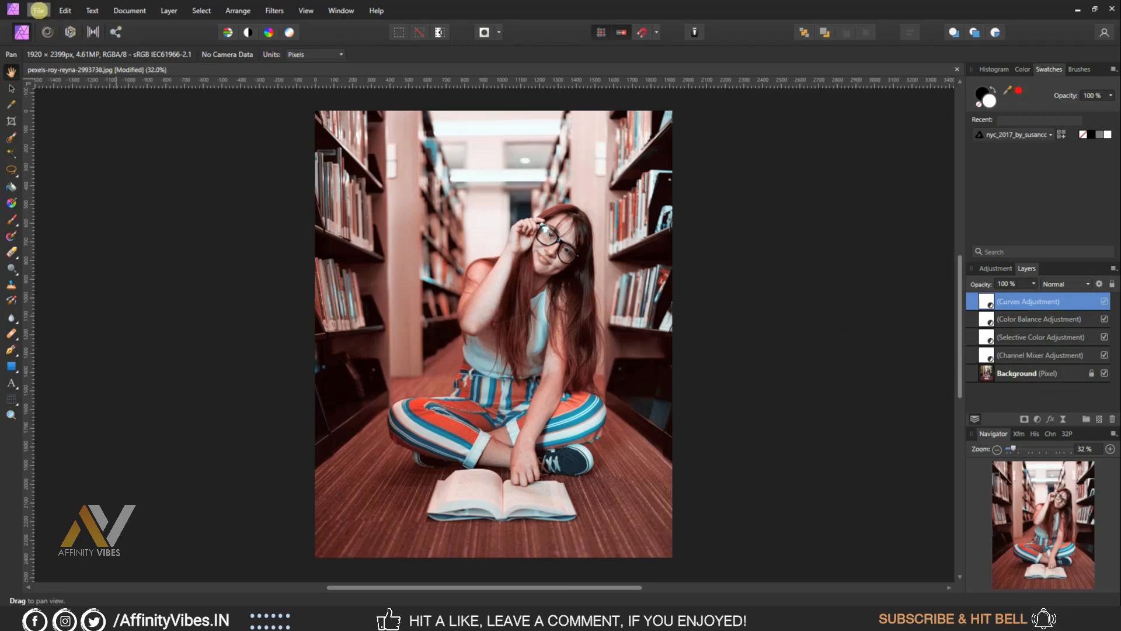
{"action": "left_click", "coordinate": [39, 10]}
{"action": "mouse_move", "coordinate": [87, 274]}
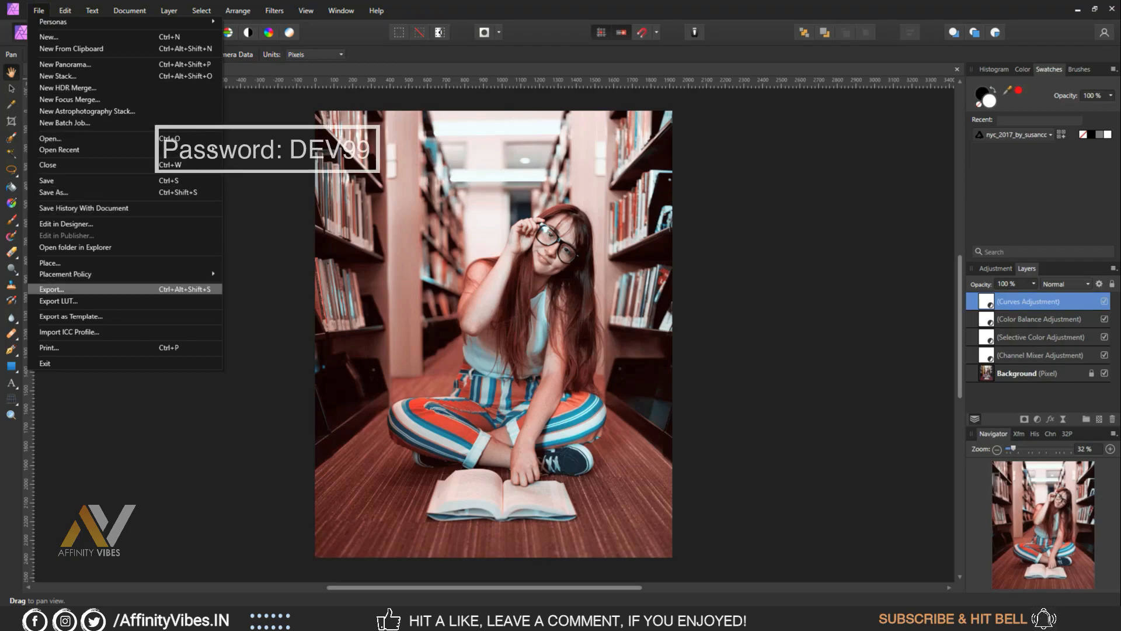
{"action": "left_click", "coordinate": [73, 301]}
{"action": "left_click_drag", "start_coordinate": [527, 143], "coordinate": [546, 144]}
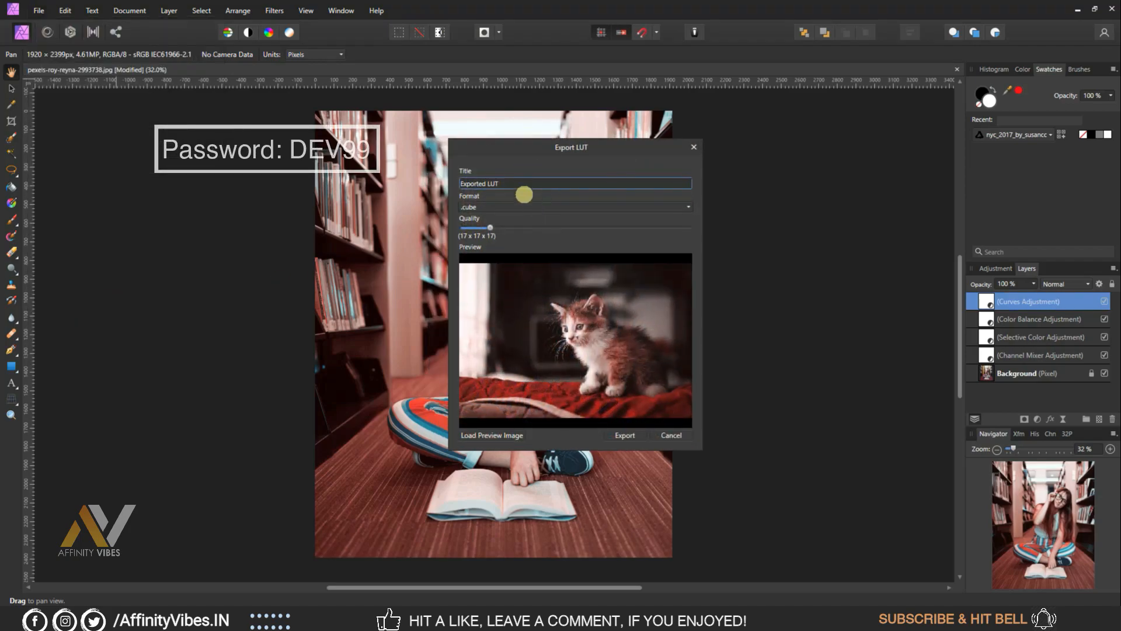
{"action": "left_click", "coordinate": [512, 183]}
{"action": "type", "text": "Red & Teal"}
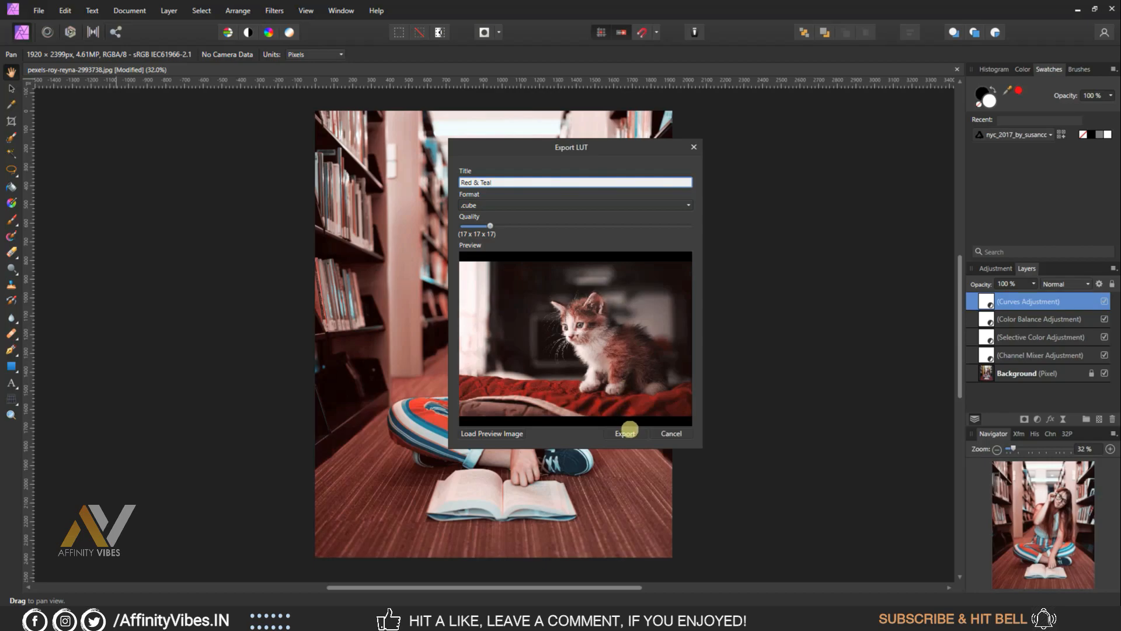
{"action": "left_click", "coordinate": [625, 433]}
{"action": "left_click", "coordinate": [659, 387]}
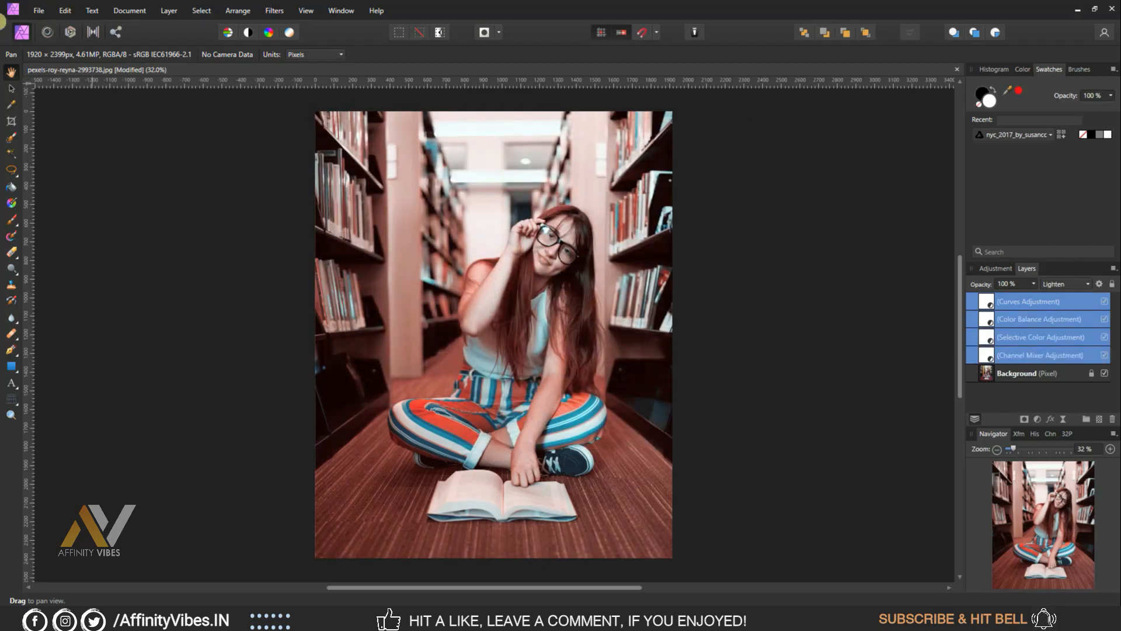
Open woman_boat and the photo of the red-haired woman in the white hoodie together from the 05. STOCKS folder
{"action": "left_click", "coordinate": [38, 10]}
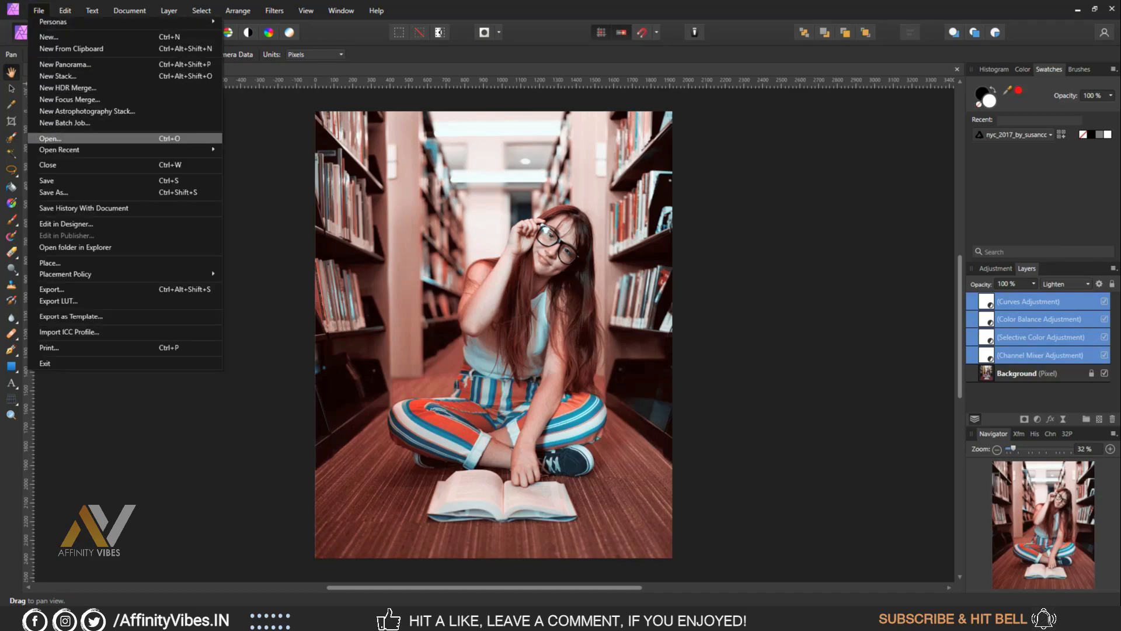
{"action": "left_click", "coordinate": [59, 138]}
{"action": "left_click", "coordinate": [534, 229]}
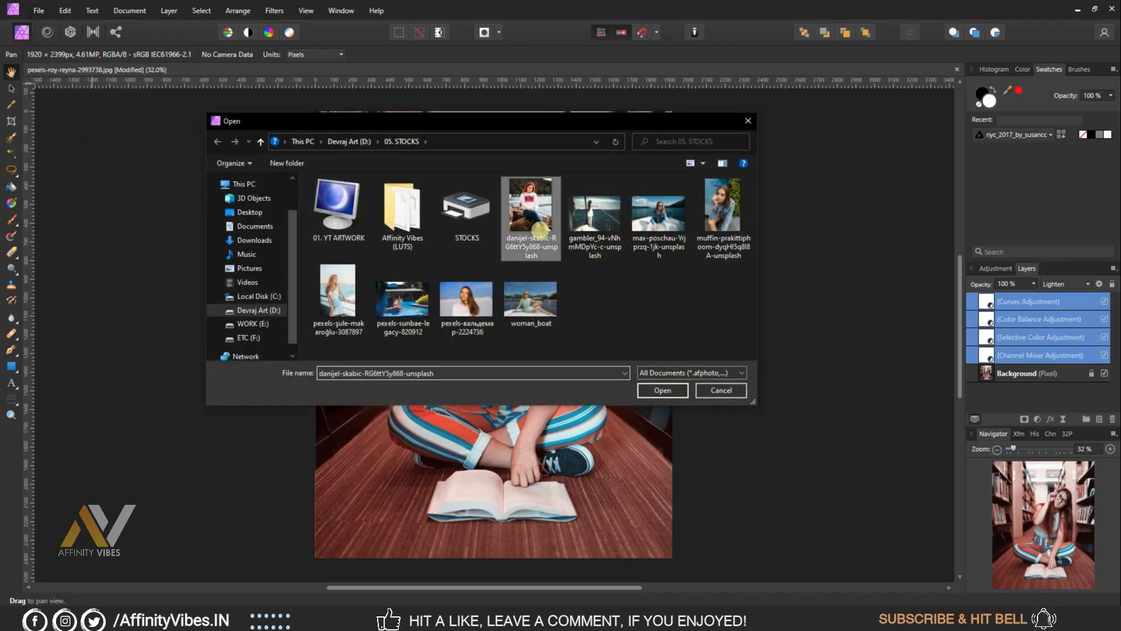
{"action": "left_click", "coordinate": [539, 304], "text": "ctrl"}
{"action": "left_click", "coordinate": [678, 388]}
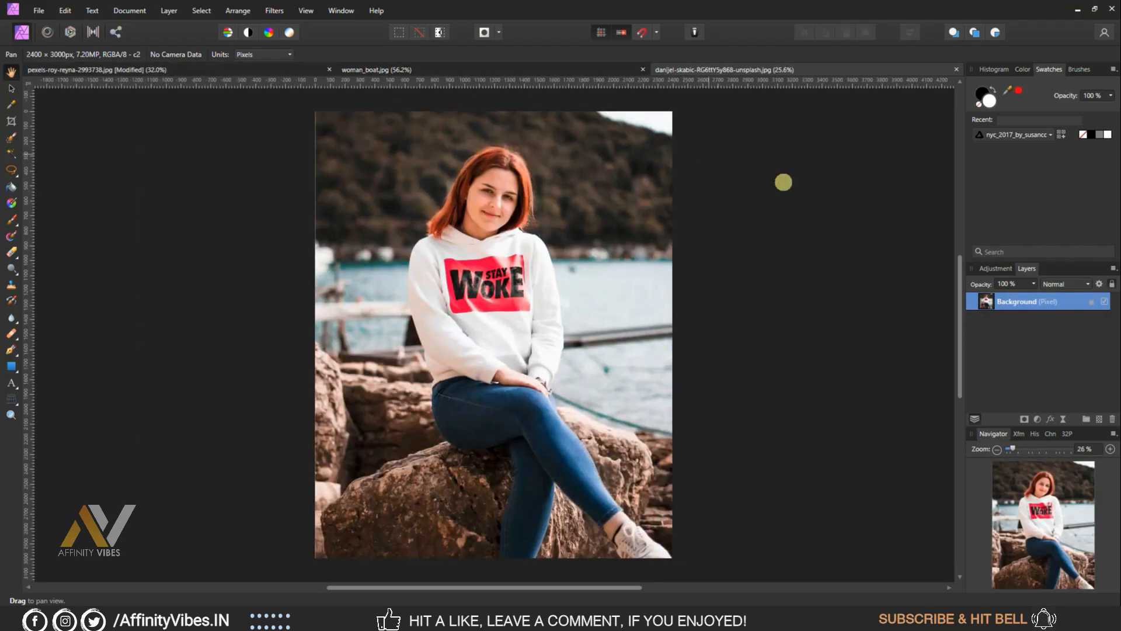
Import Red & Teal.cube from the Affinity Vibes (LUTS) folder into the Default category of the LUT adjustment presets
{"action": "left_click", "coordinate": [996, 268]}
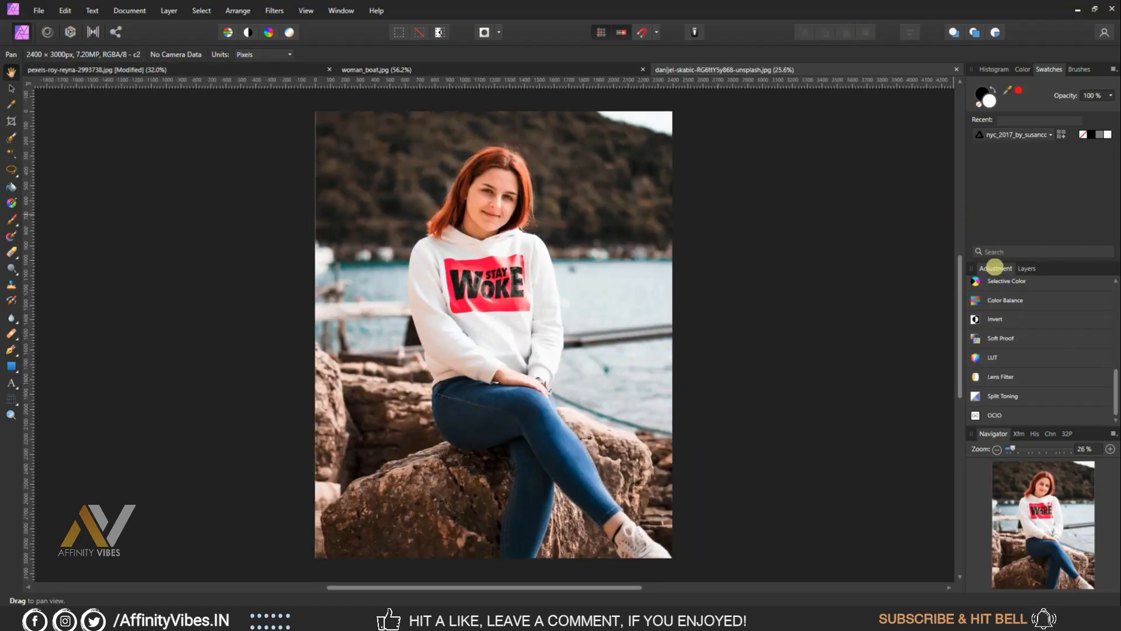
{"action": "left_click", "coordinate": [1028, 357]}
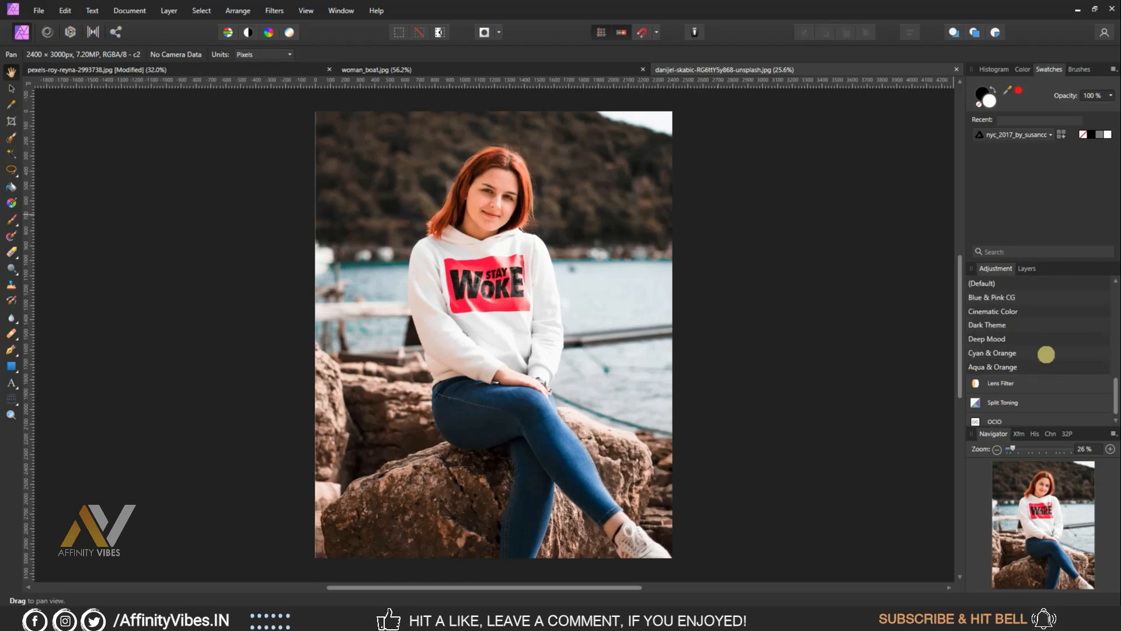
{"action": "scroll", "coordinate": [1095, 339], "scroll_direction": "up", "scroll_amount": 1}
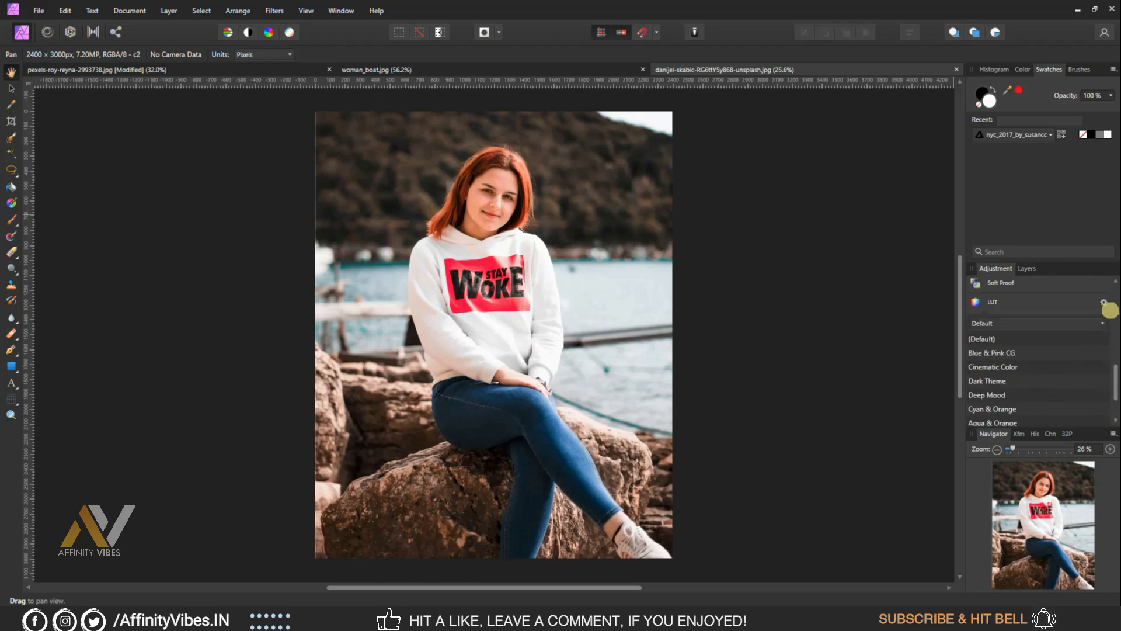
{"action": "left_click", "coordinate": [1105, 301]}
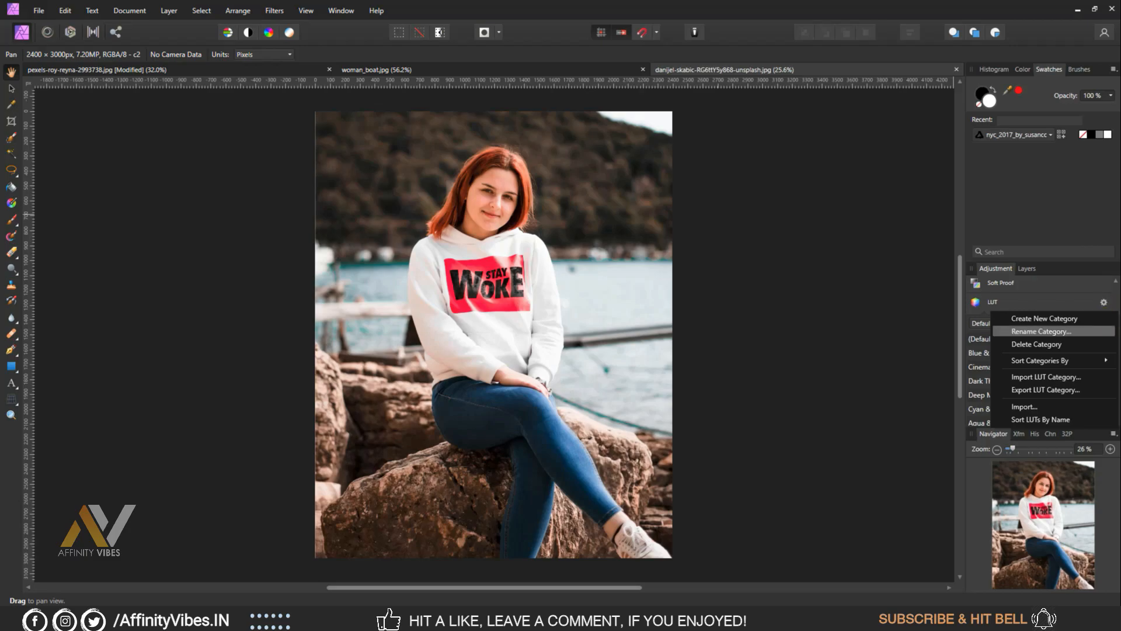
{"action": "left_click", "coordinate": [1027, 407]}
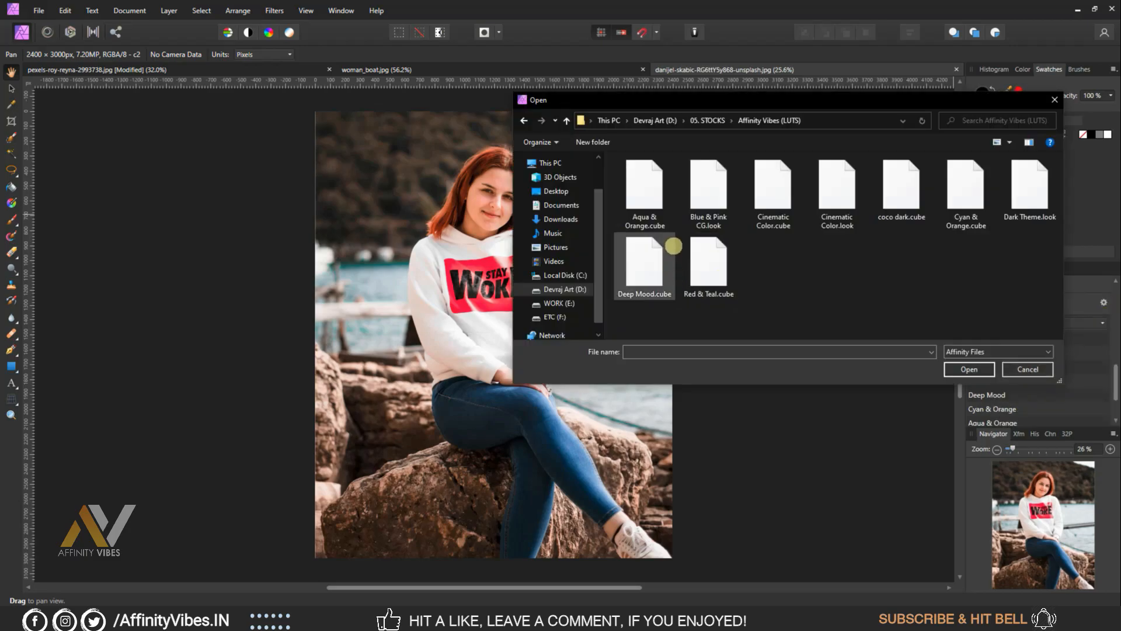
{"action": "left_click", "coordinate": [724, 266]}
{"action": "left_click", "coordinate": [987, 373]}
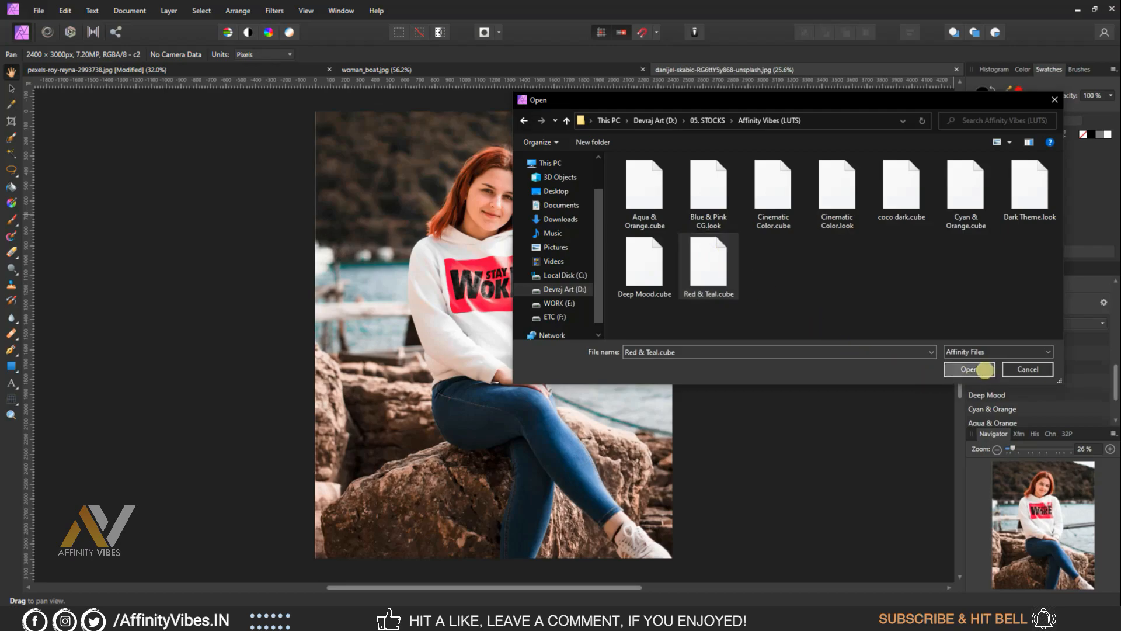
Apply the Red & Teal LUT preset to the photo of the red-haired woman, close its dialog and review the layer stack
{"action": "scroll", "coordinate": [1087, 368], "scroll_direction": "down", "scroll_amount": 2}
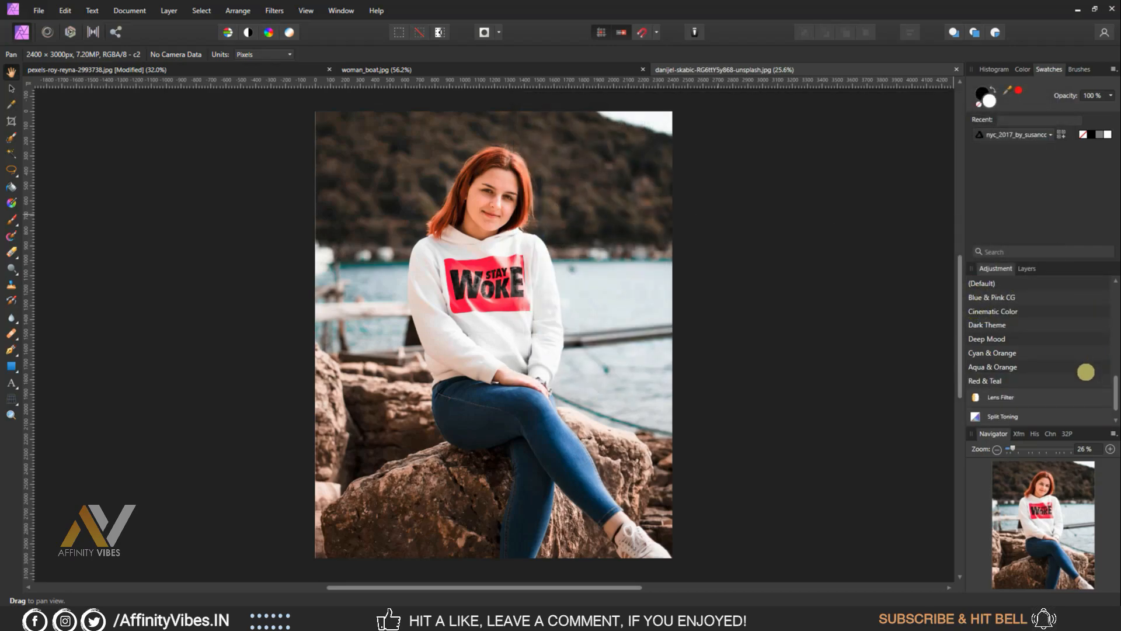
{"action": "left_click", "coordinate": [999, 380]}
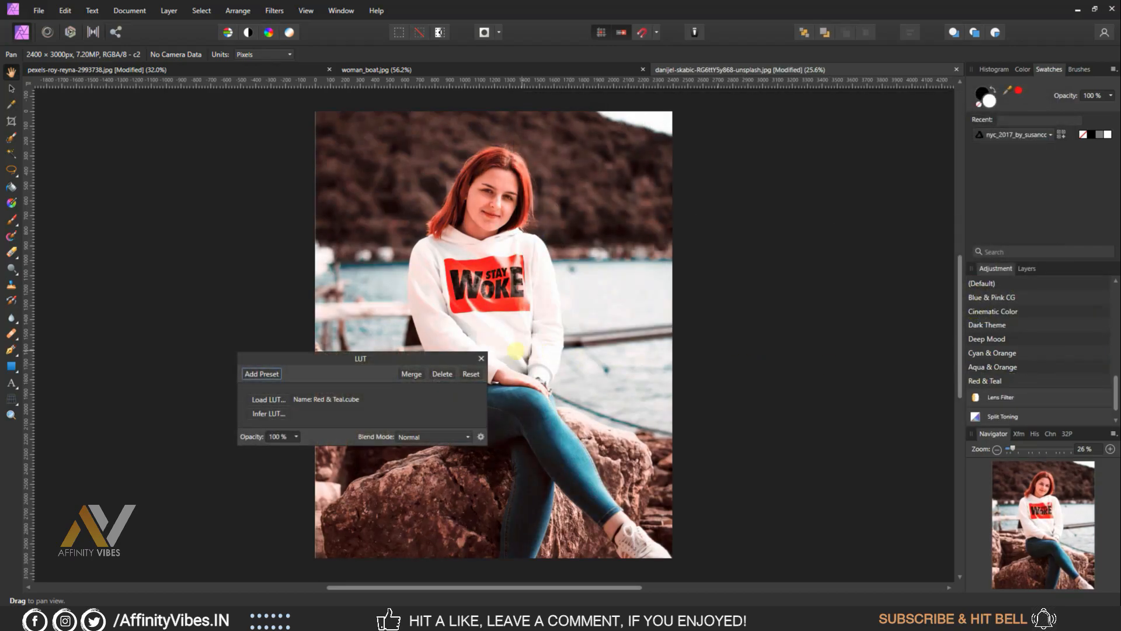
{"action": "left_click", "coordinate": [481, 358]}
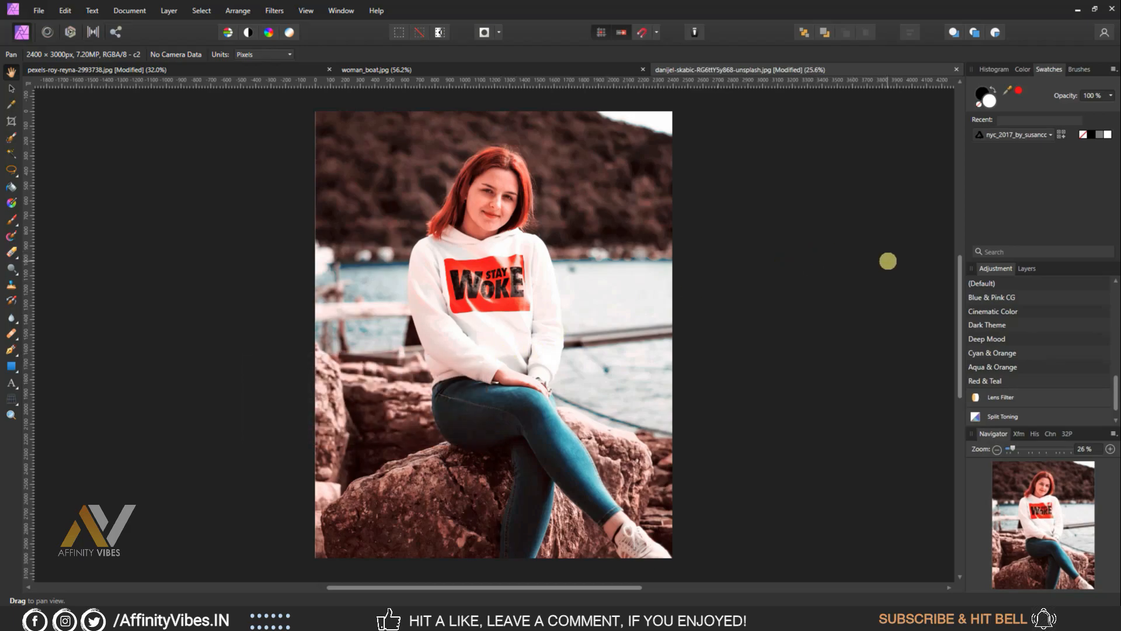
{"action": "left_click", "coordinate": [1029, 269]}
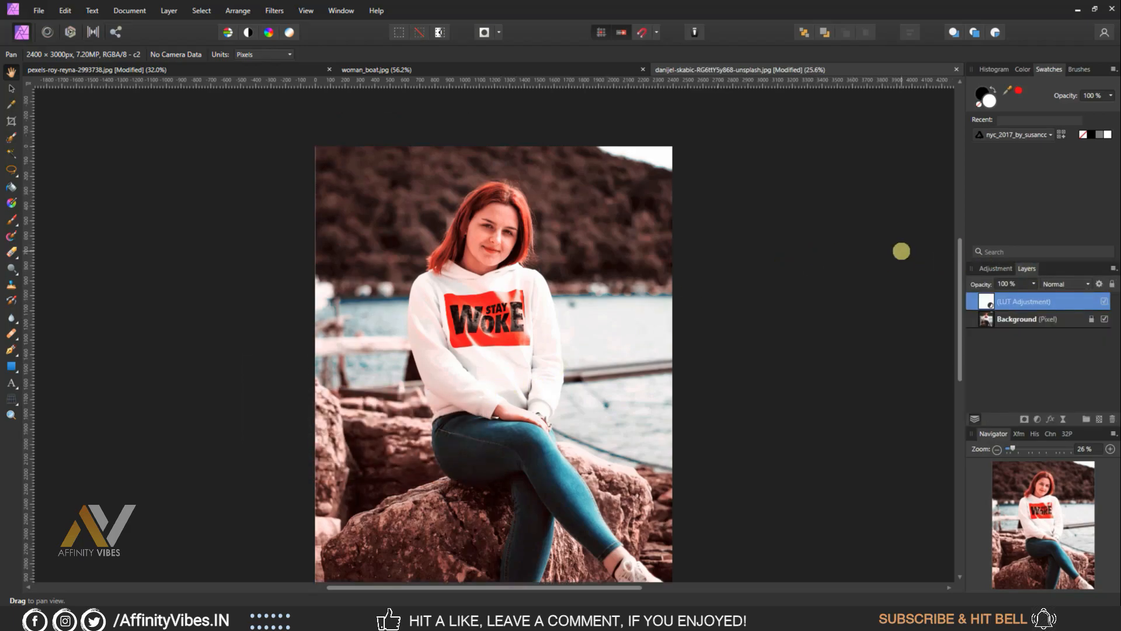
{"action": "key", "text": "ctrl+plus"}
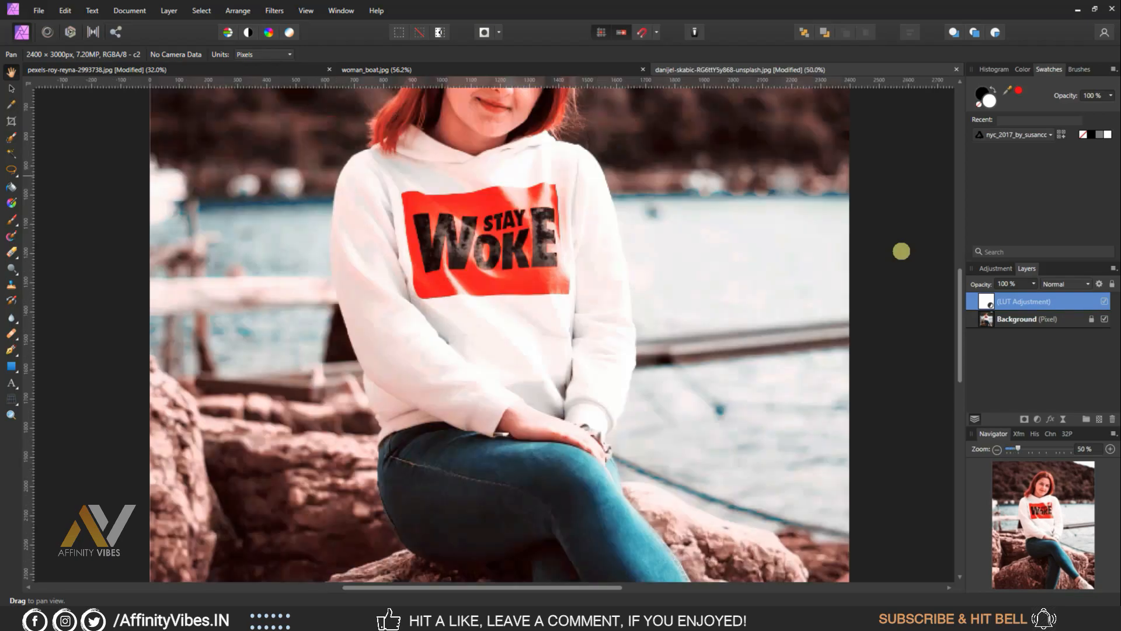
{"action": "scroll", "coordinate": [901, 251], "scroll_direction": "up", "scroll_amount": 5}
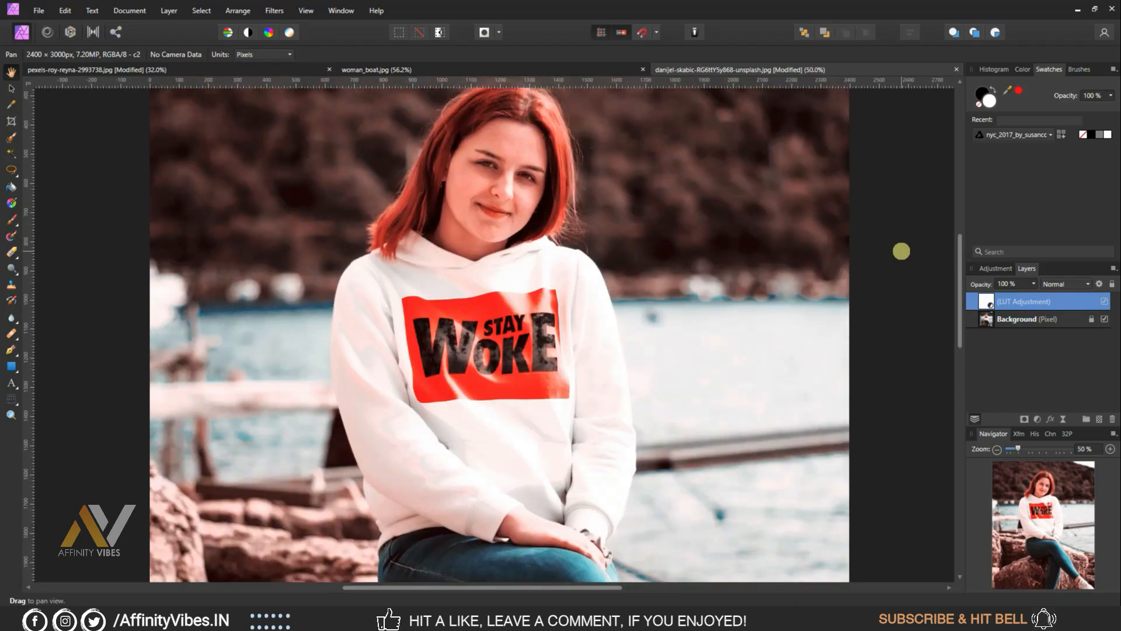
{"action": "key", "text": "ctrl+minus"}
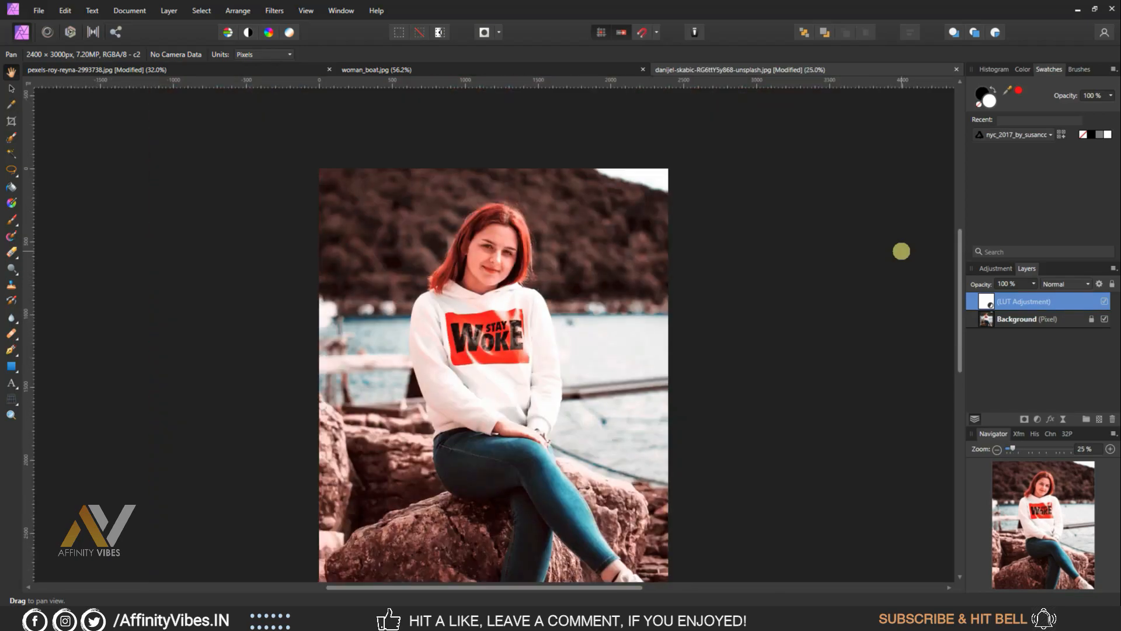
{"action": "key", "text": "ctrl+0"}
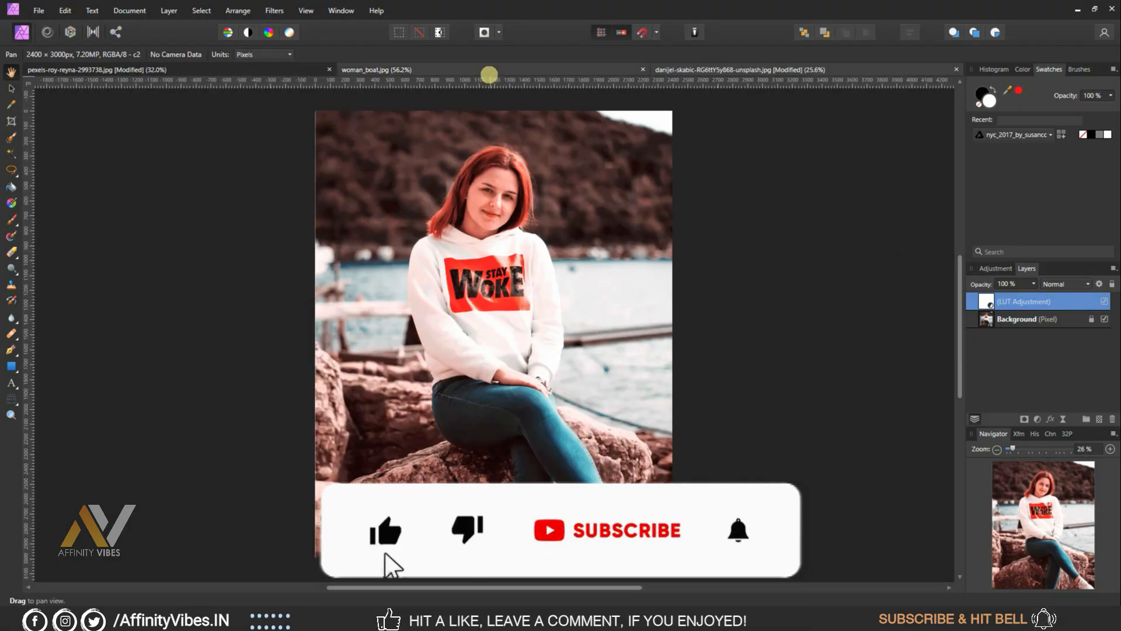
Switch to the woman_boat photo, apply the Red & Teal LUT preset to it and close the LUT dialog
{"action": "left_click", "coordinate": [493, 73]}
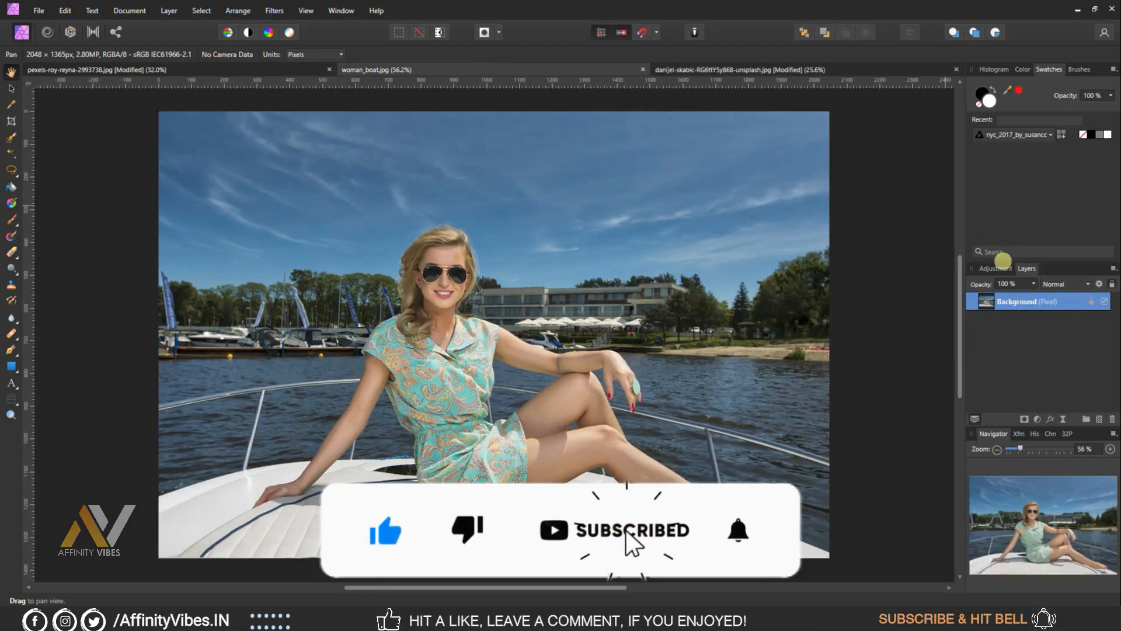
{"action": "left_click", "coordinate": [996, 268]}
{"action": "scroll", "coordinate": [994, 351], "scroll_direction": "down", "scroll_amount": 5}
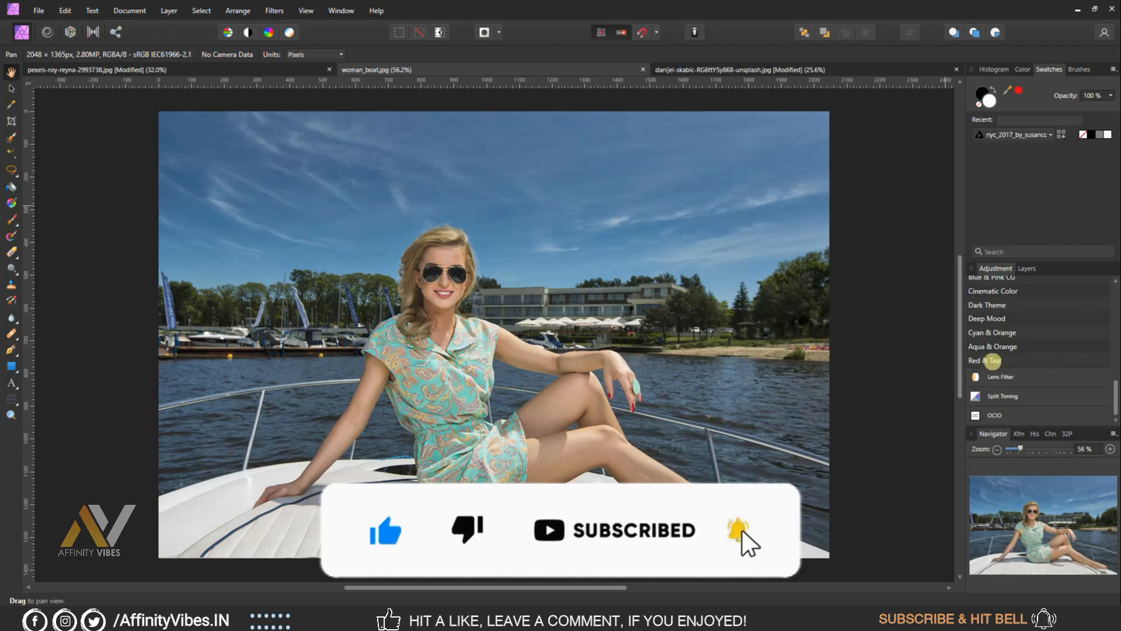
{"action": "left_click", "coordinate": [996, 360]}
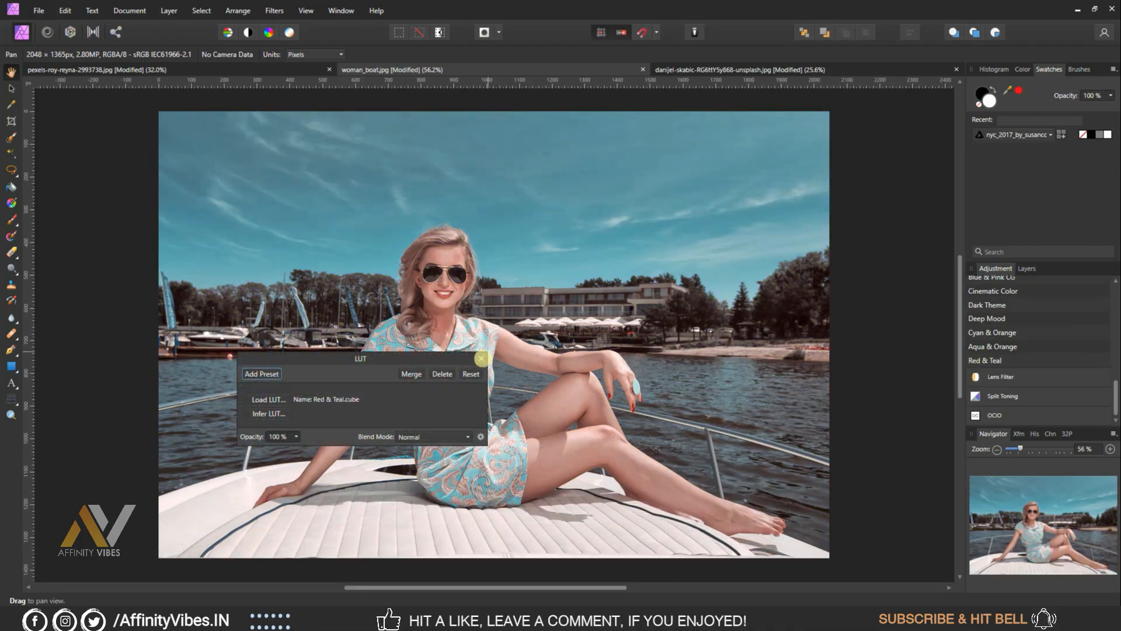
{"action": "left_click", "coordinate": [481, 358]}
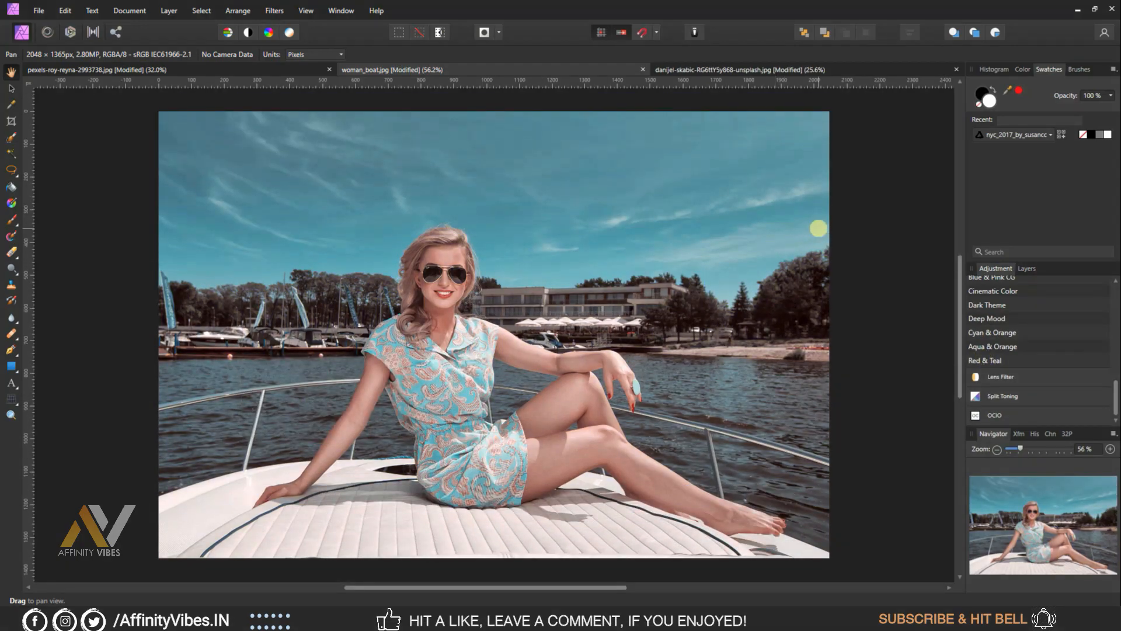
{"action": "key", "text": "ctrl+plus"}
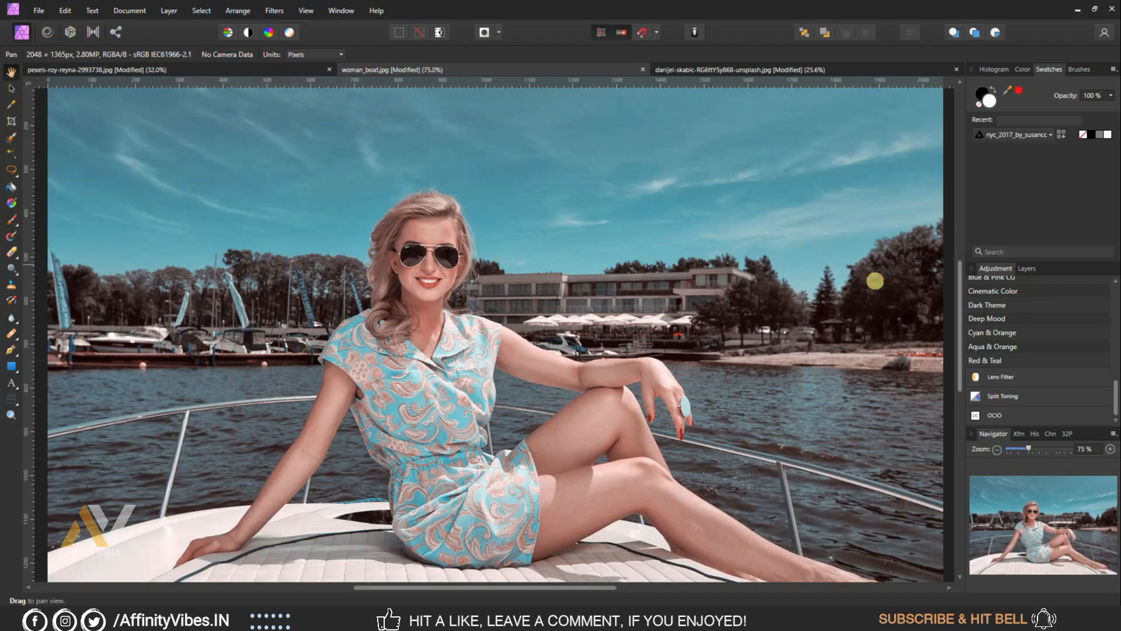
{"action": "key", "text": "ctrl+minus"}
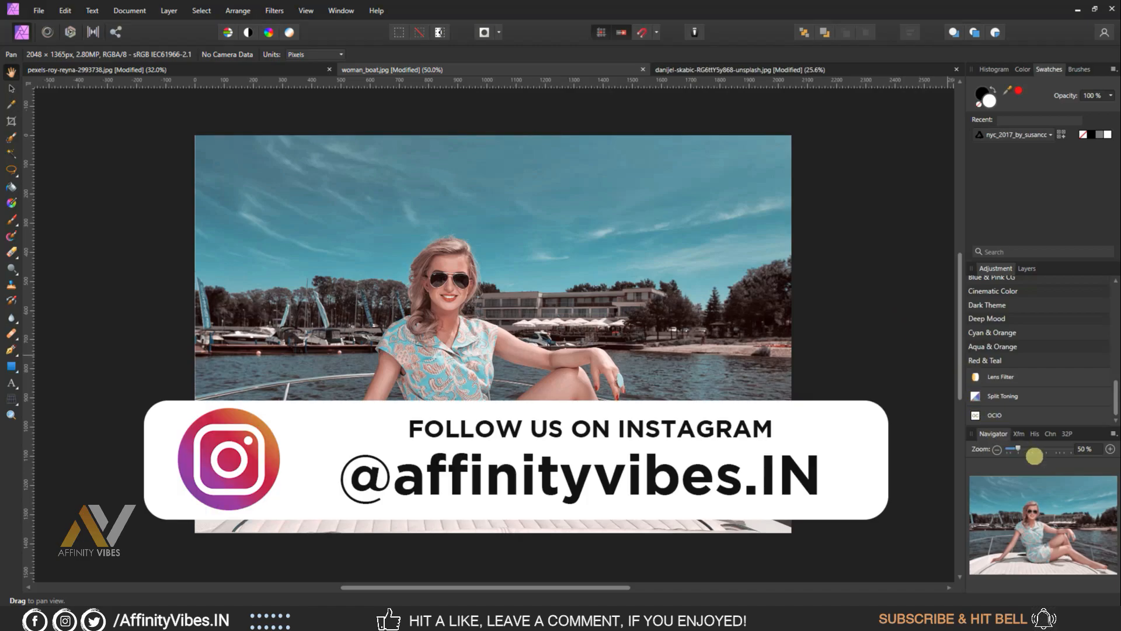
{"action": "left_click_drag", "start_coordinate": [1018, 447], "coordinate": [1020, 447]}
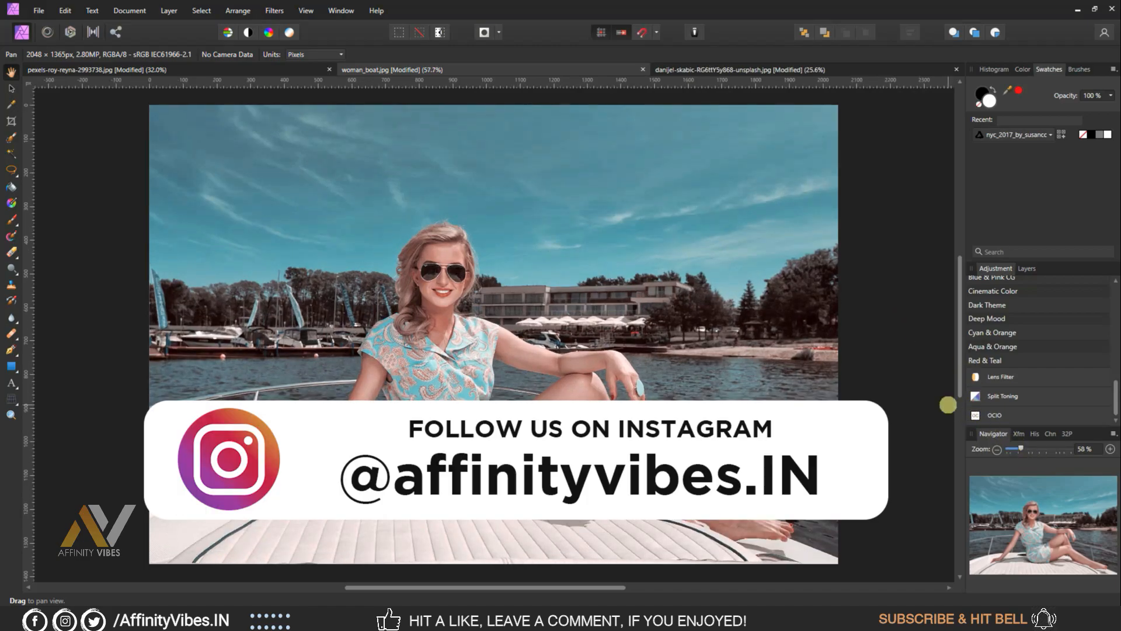